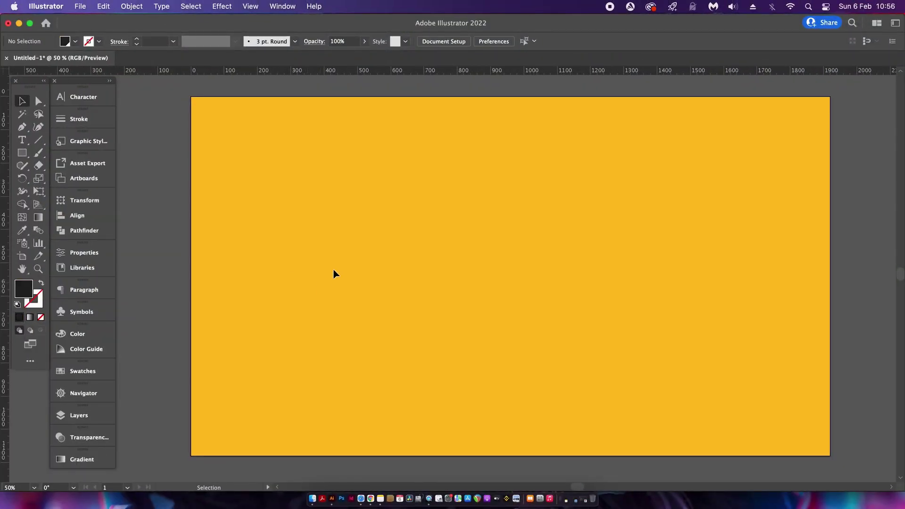
Step: Type SAT and ORI on two lines and set them in Basement Grotesque Black with tighter leading
key(t)
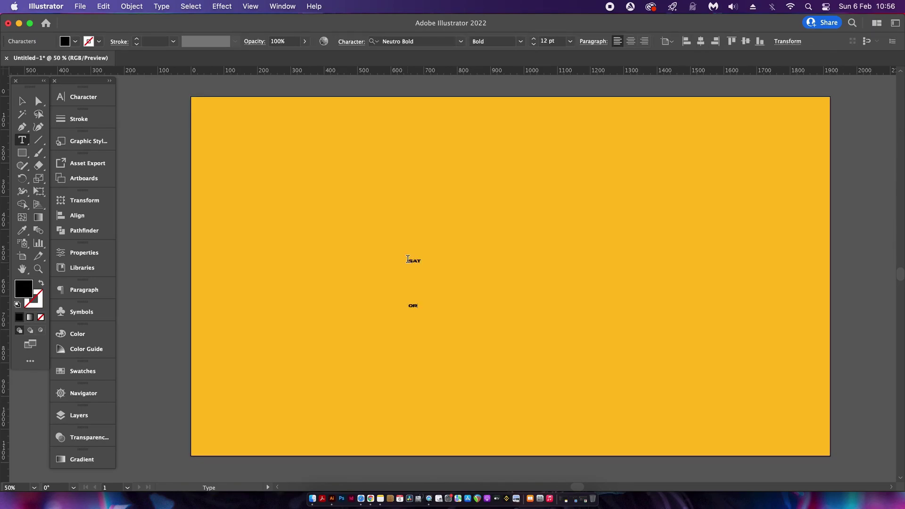
key(v)
key(super+a)
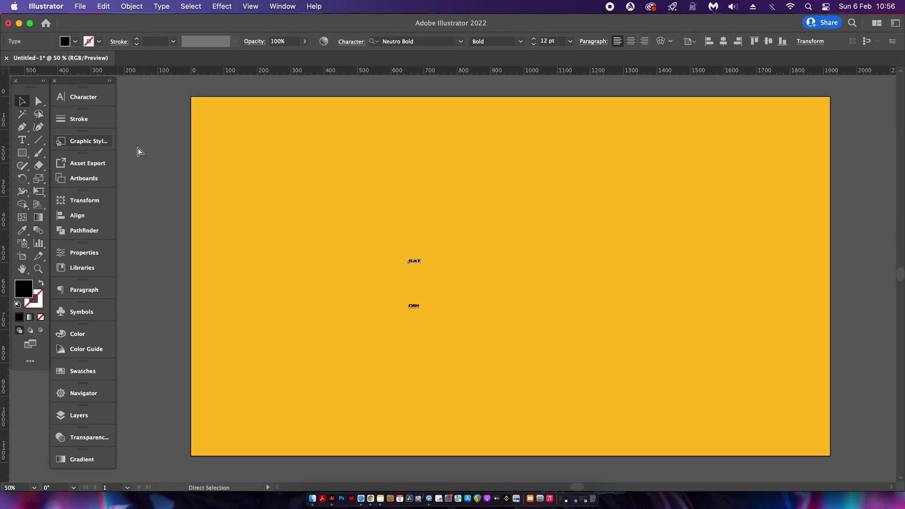
click(83, 97)
click(238, 108)
click(156, 211)
click(238, 140)
click(250, 149)
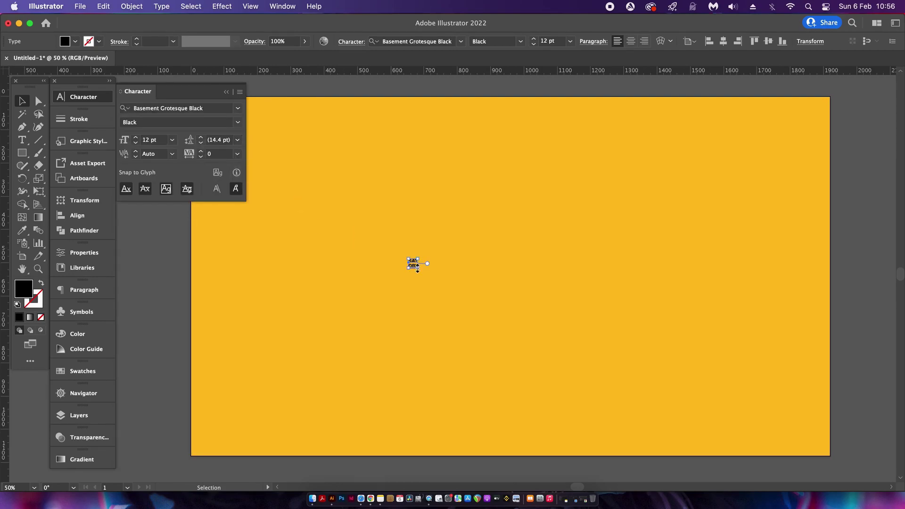
Step: Scale the text up, set 135 pt leading, widen the R–I kerning, and centre it on the artboard
drag(418, 270, 535, 384)
key(alt+Up)
key(super+shift+a)
key(t)
click(454, 285)
key(alt+Right)
key(alt+Right)
key(alt+Right)
key(alt+Right)
key(alt+Right)
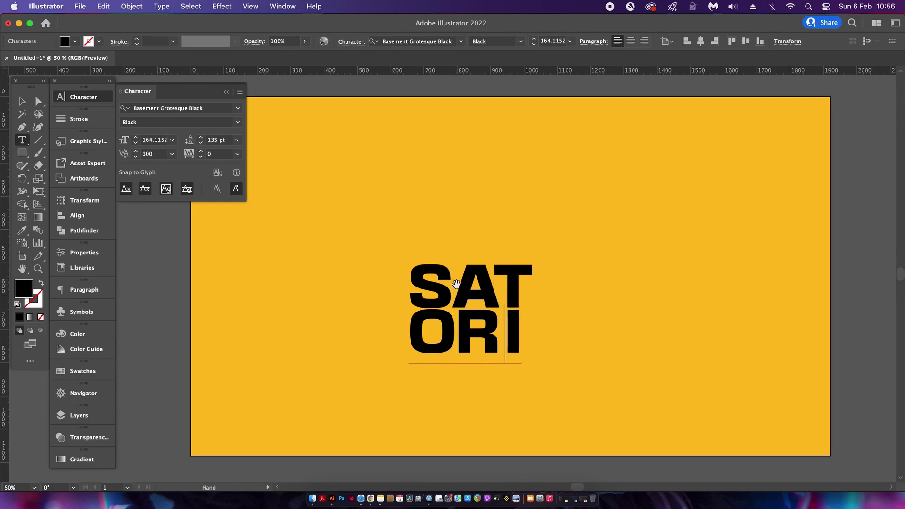
key(Escape)
drag(539, 284, 558, 233)
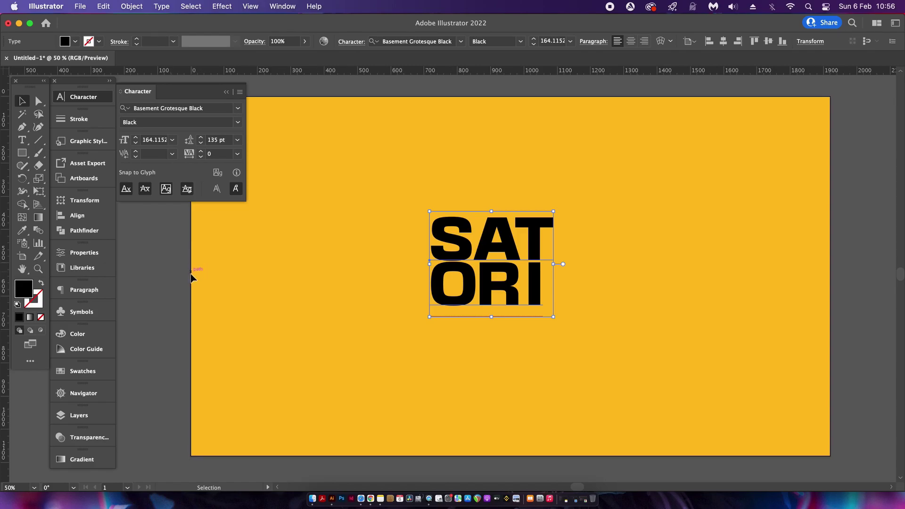
Step: Fill SATORI with the background yellow swatch and bring up Effect > 3D and Materials
click(89, 372)
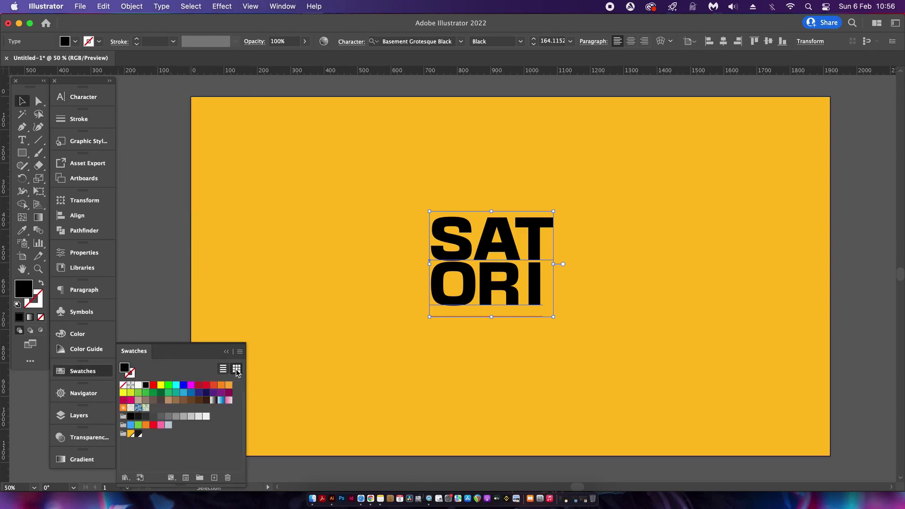
click(130, 433)
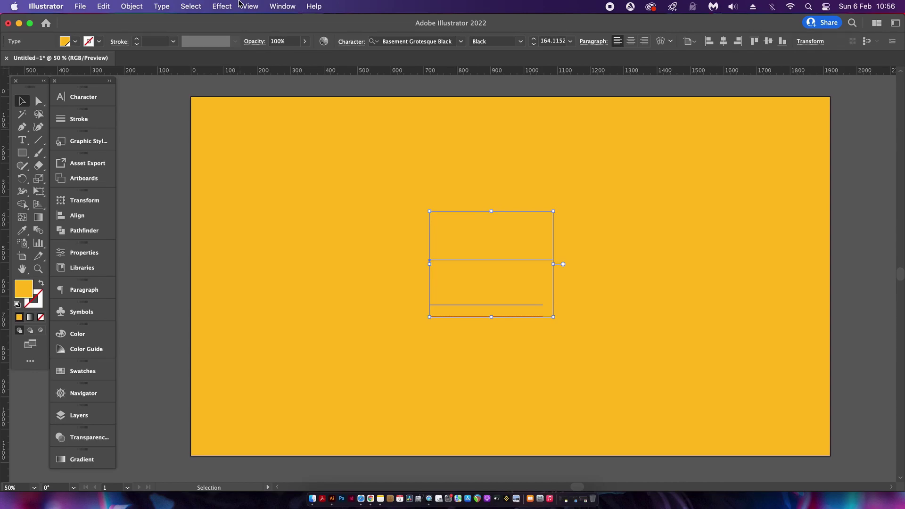
click(235, 5)
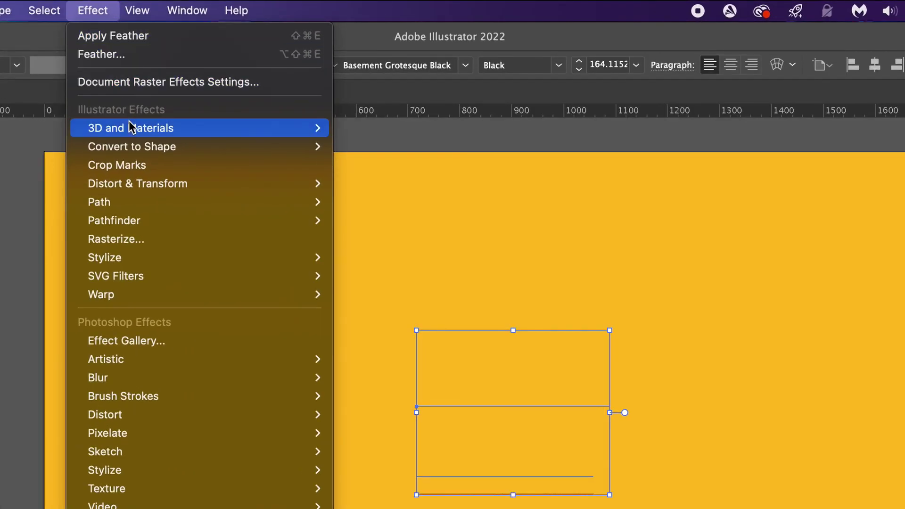
mouse_move(131, 126)
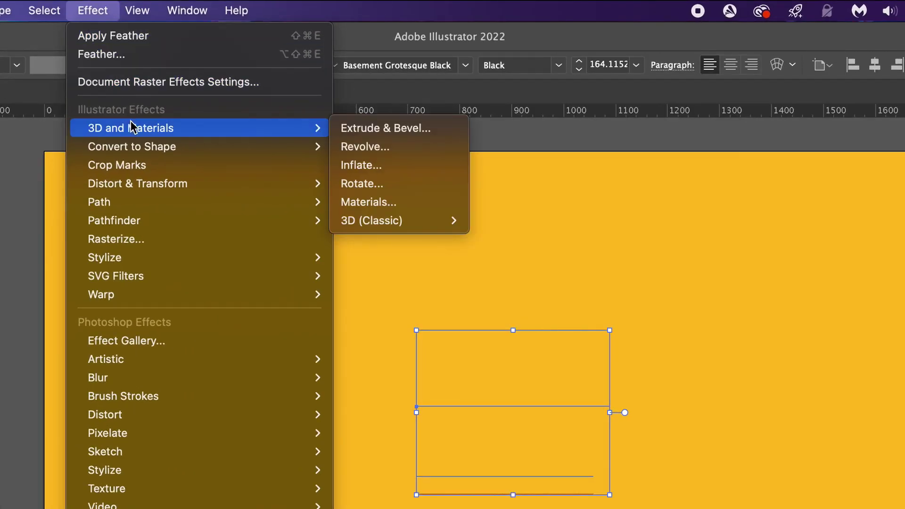
Step: Apply Extrude & Bevel to SATORI, reposition the 3D and Materials panel, and choose Plane
click(426, 127)
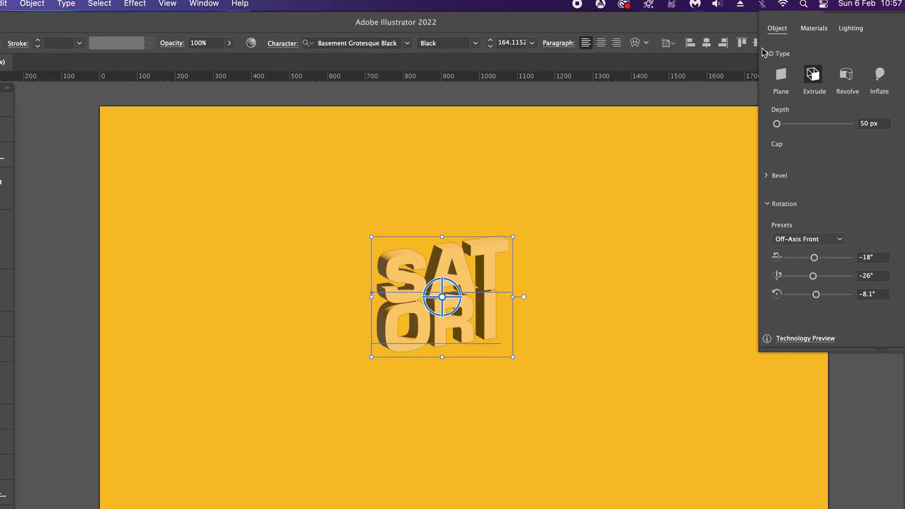
drag(858, 118, 721, 114)
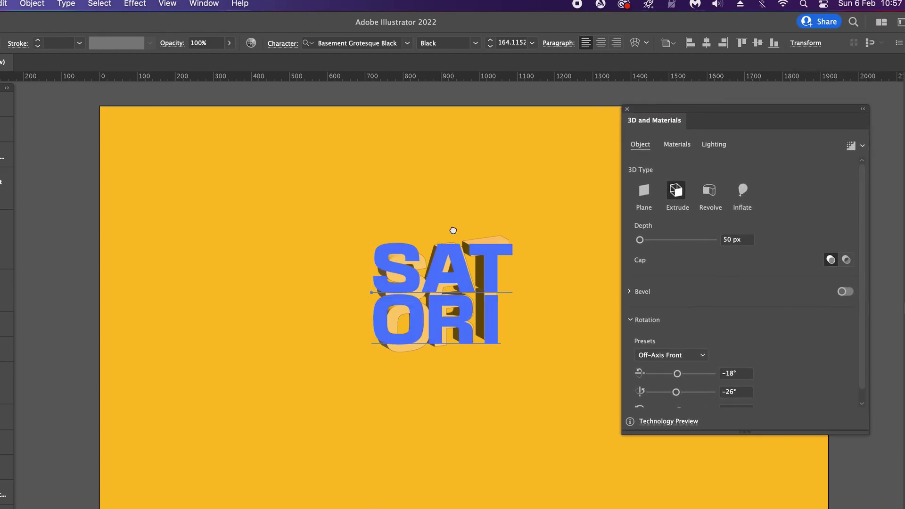
scroll(448, 228, right, 3)
drag(668, 111, 648, 132)
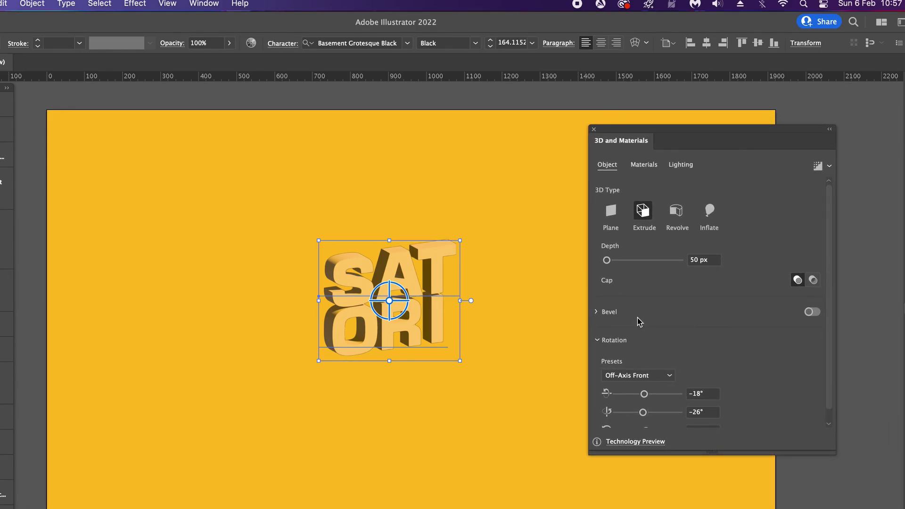
click(611, 210)
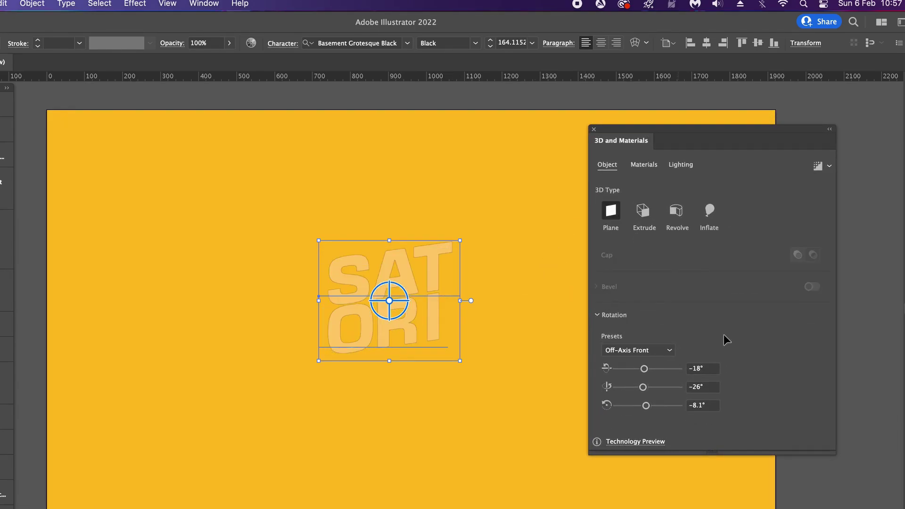
Step: Use the Isometric Top rotation and extrude SATORI 504 px deep, undoing a trial X-rotation
click(657, 349)
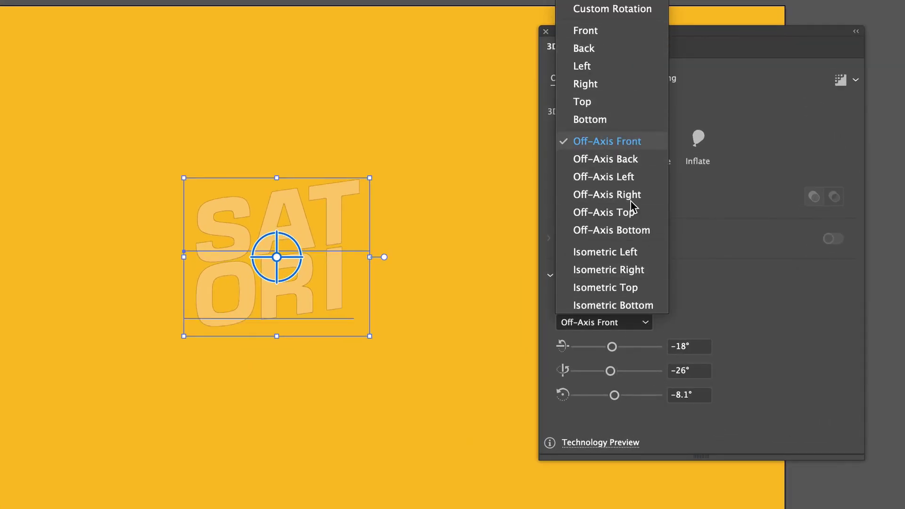
click(653, 289)
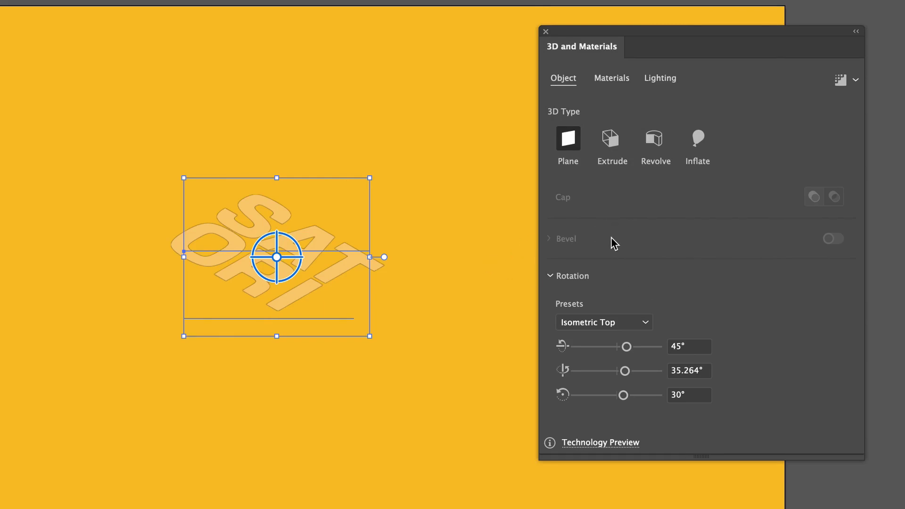
click(612, 140)
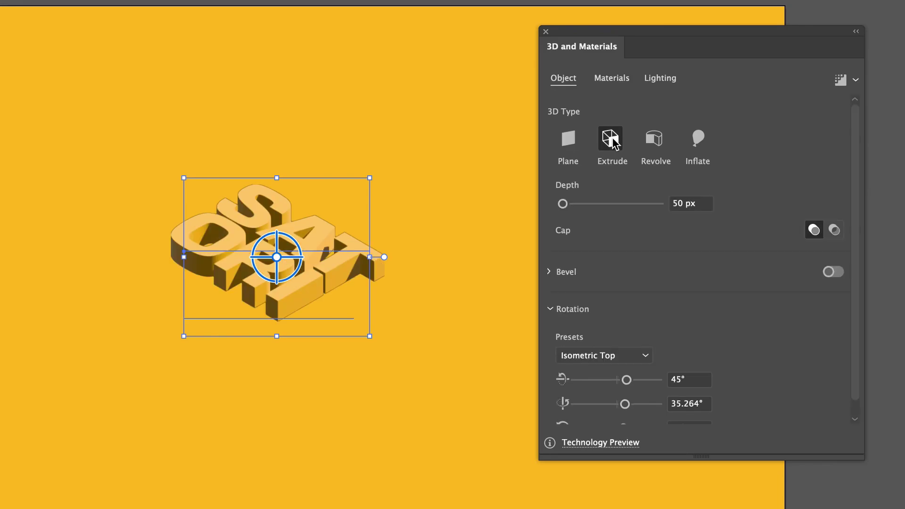
drag(565, 205, 586, 205)
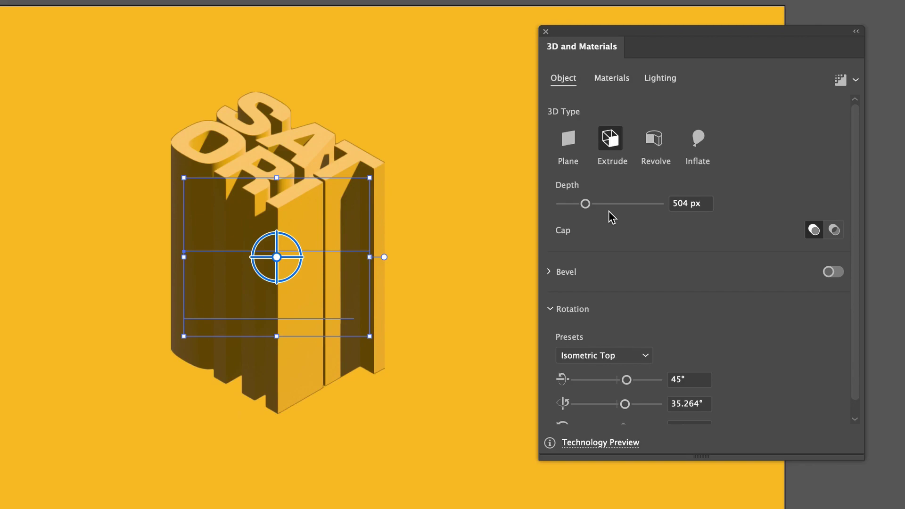
scroll(695, 272, down, 1)
drag(627, 363, 645, 364)
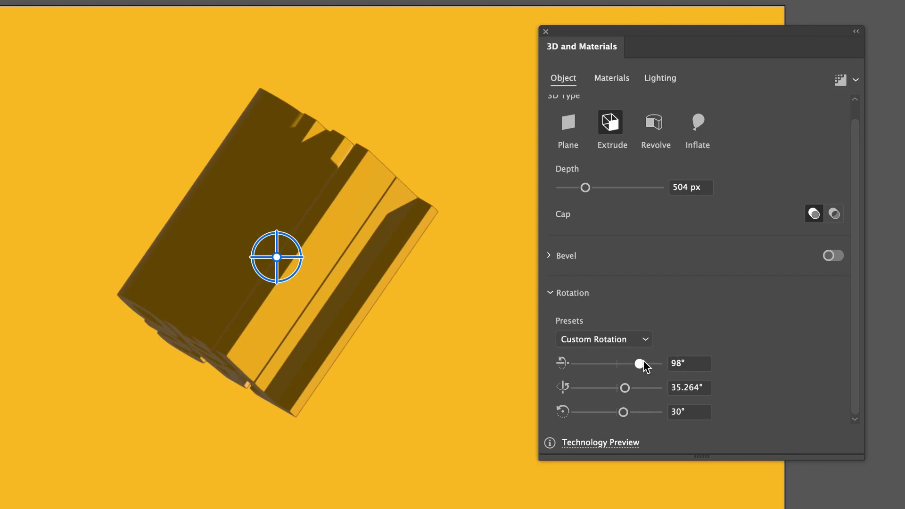
key(ctrl+z)
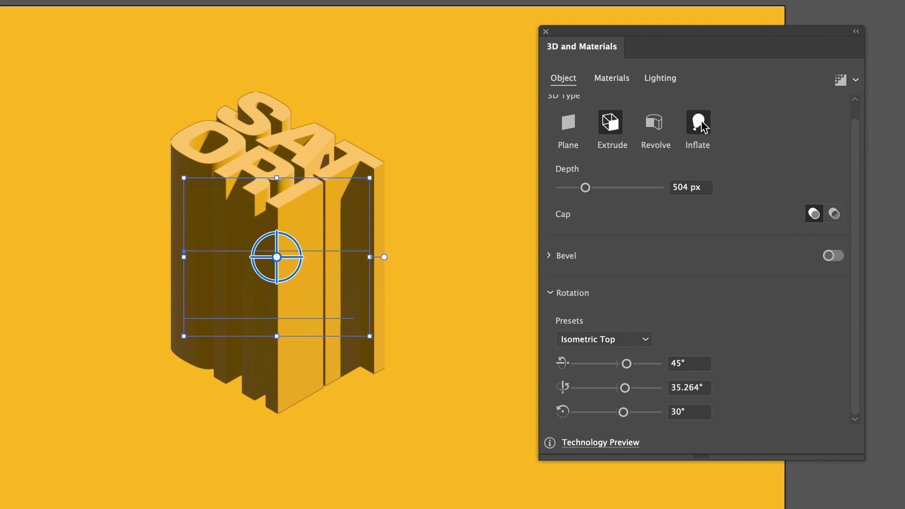
Step: Try Inflate at 44% volume, then switch SATORI to Revolve with a 57° angle
click(700, 124)
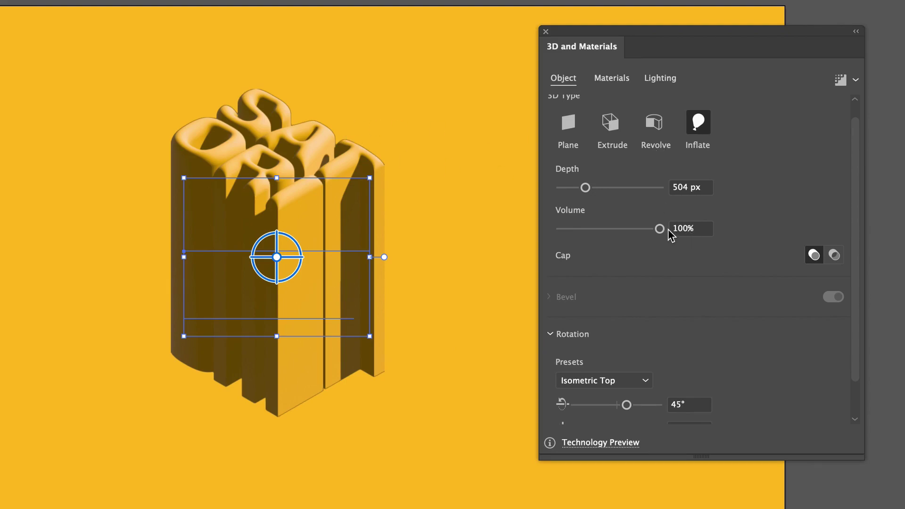
drag(641, 224, 605, 229)
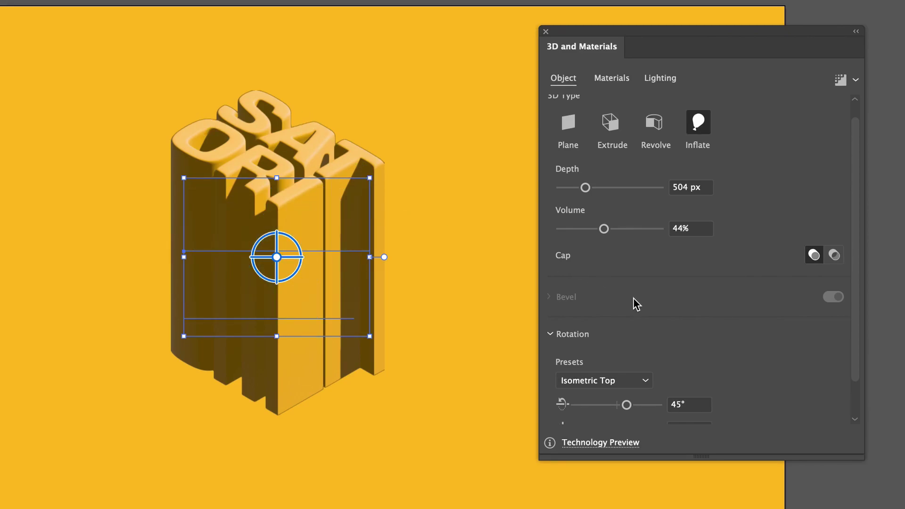
click(653, 123)
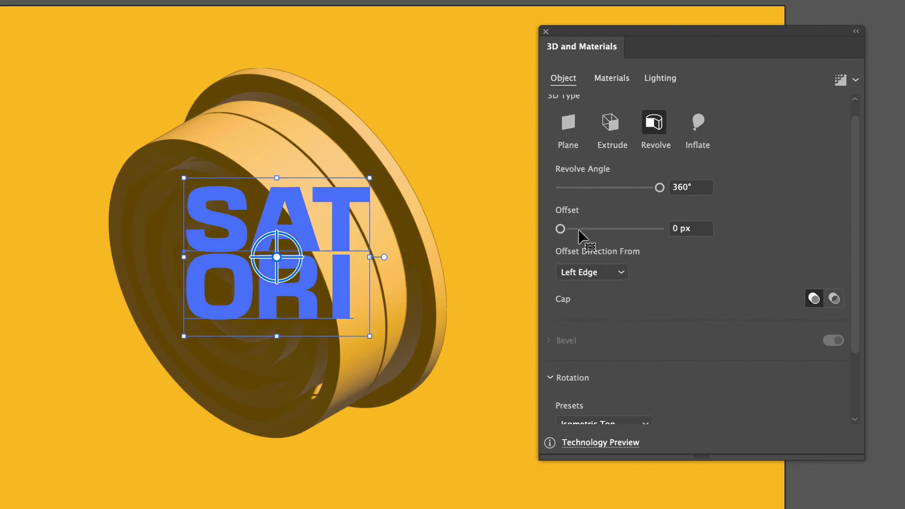
drag(663, 188, 576, 188)
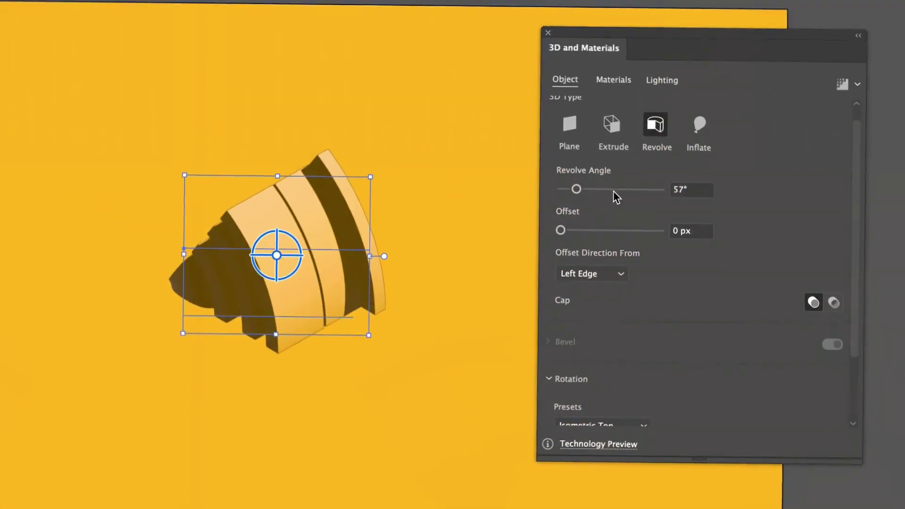
Step: Return SATORI to Extrude at 255 px depth and shift it slightly left
click(611, 123)
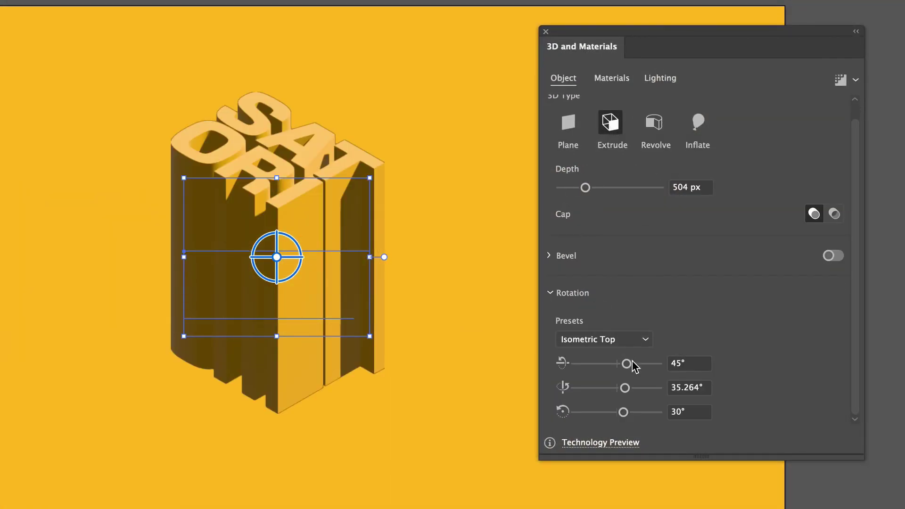
drag(583, 186, 572, 187)
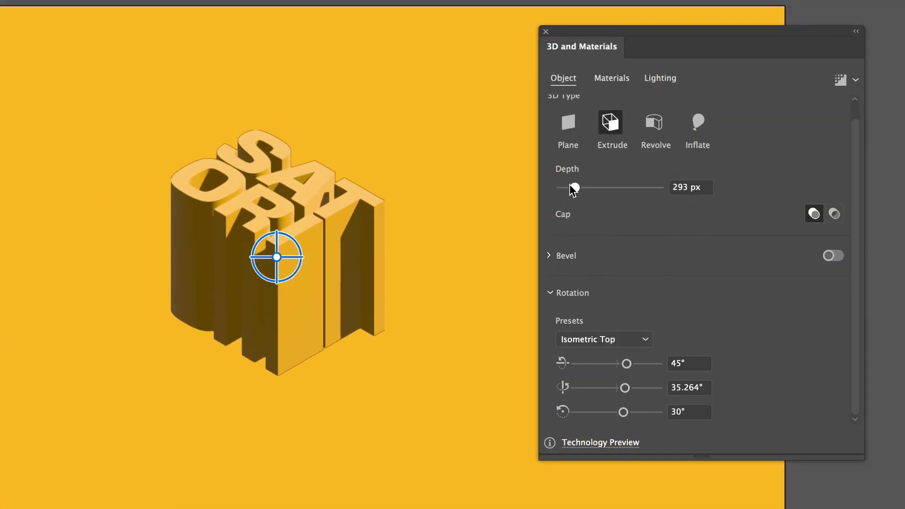
drag(330, 253, 266, 276)
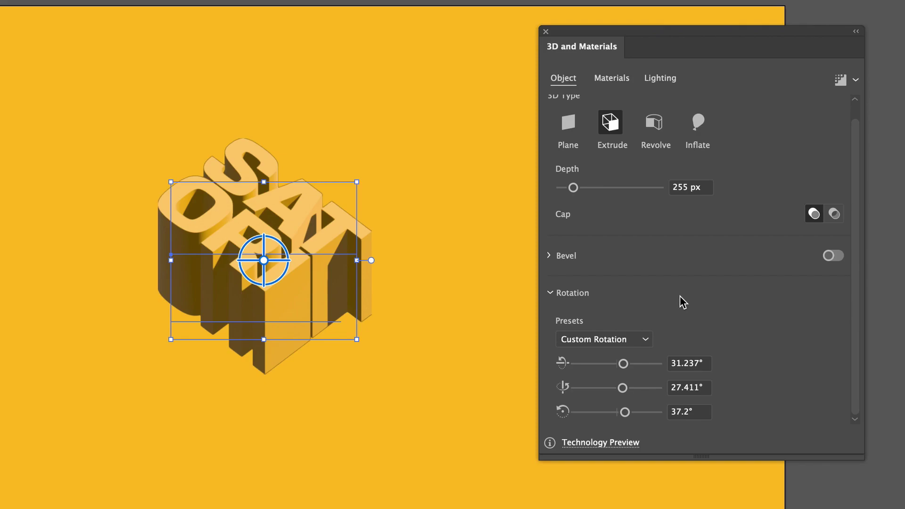
Step: Preview a Round Outline bevel, turn the bevel off again, and show the Materials settings
click(550, 255)
click(834, 255)
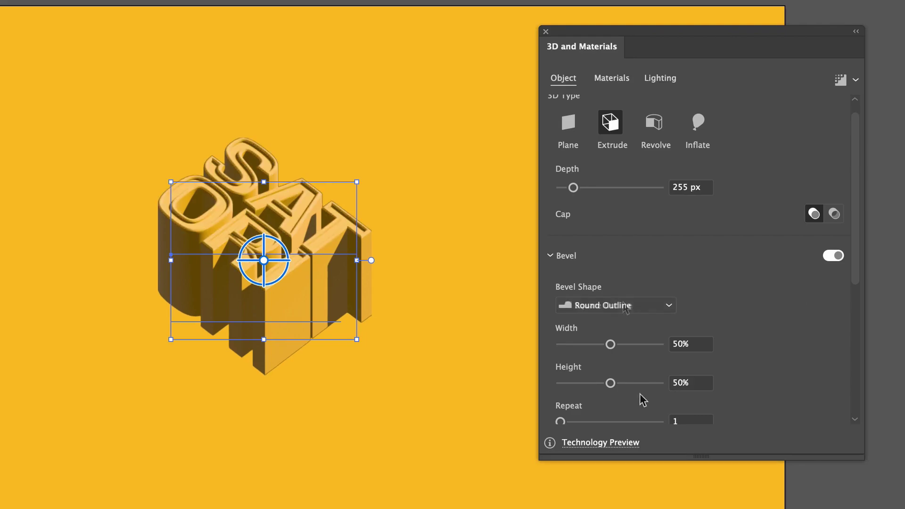
click(831, 256)
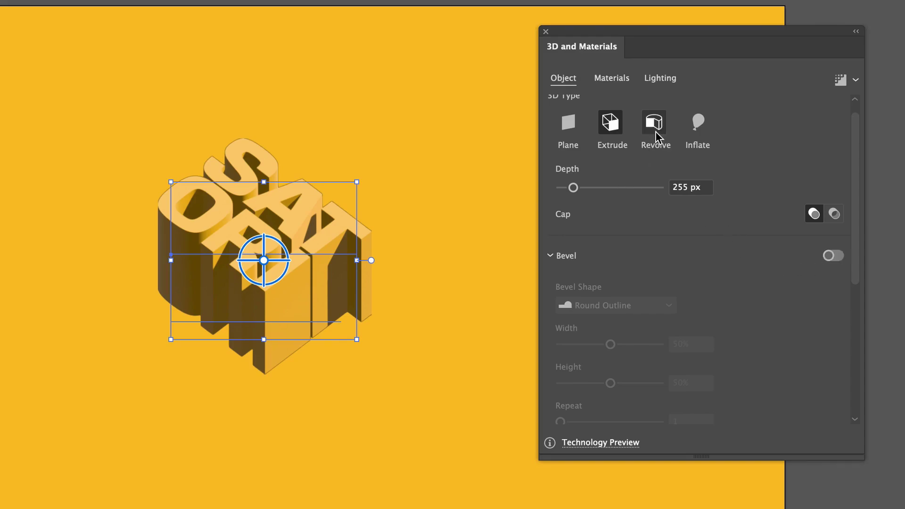
click(607, 80)
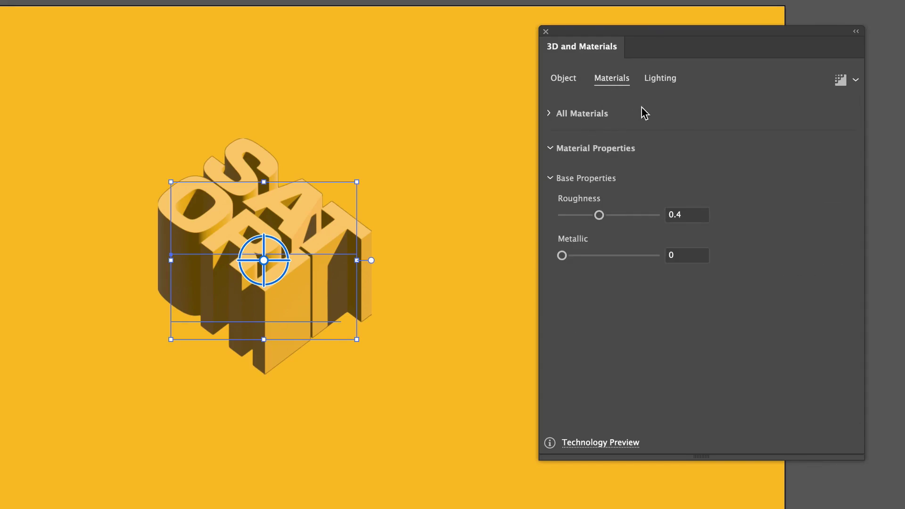
Step: Apply the Adobe Substance Ominous Obsidian material to SATORI and review its material properties
click(550, 114)
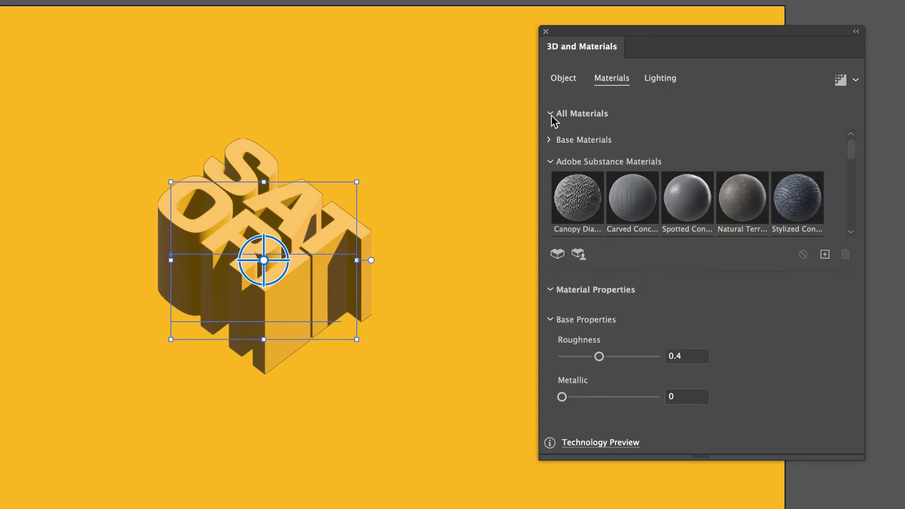
drag(851, 142, 835, 204)
click(745, 190)
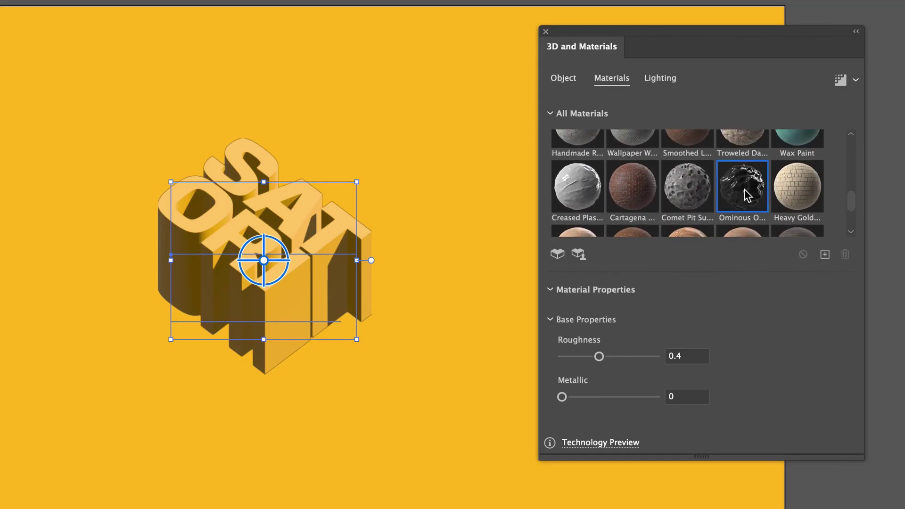
click(749, 196)
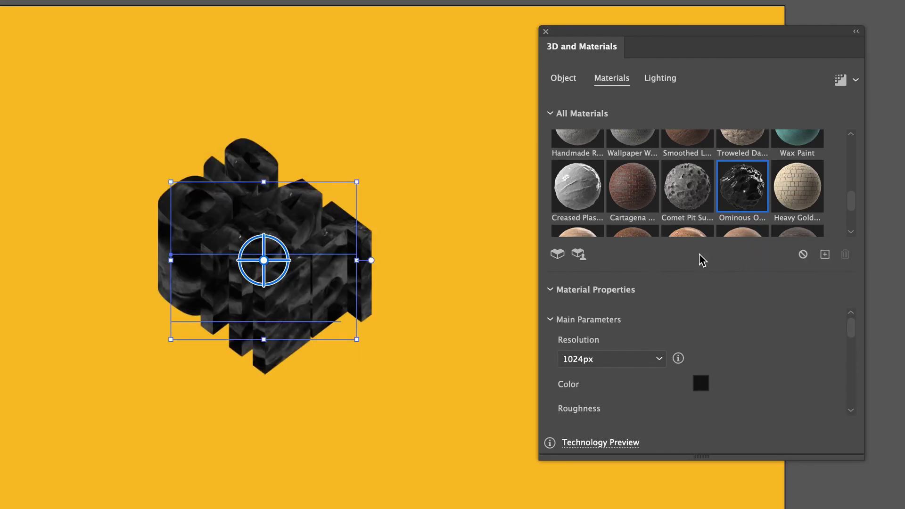
scroll(785, 338, down, 1)
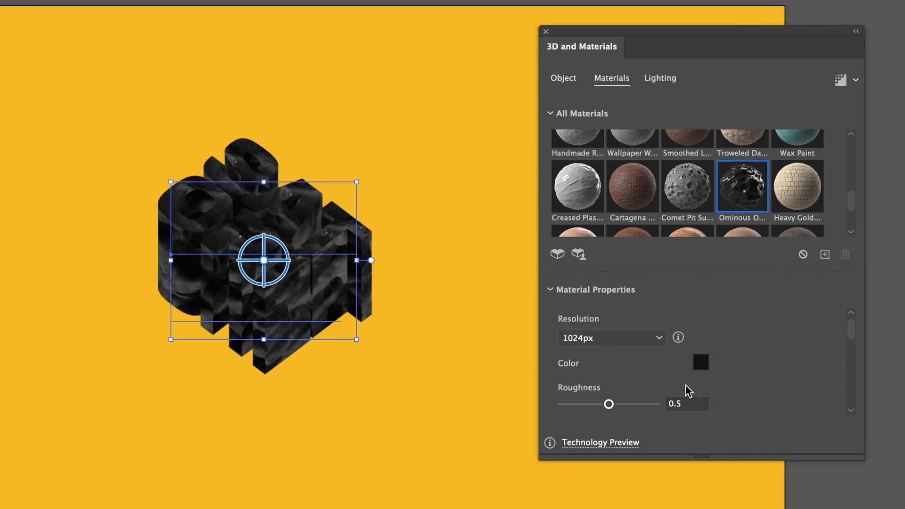
scroll(689, 391, down, 5)
scroll(667, 374, down, 6)
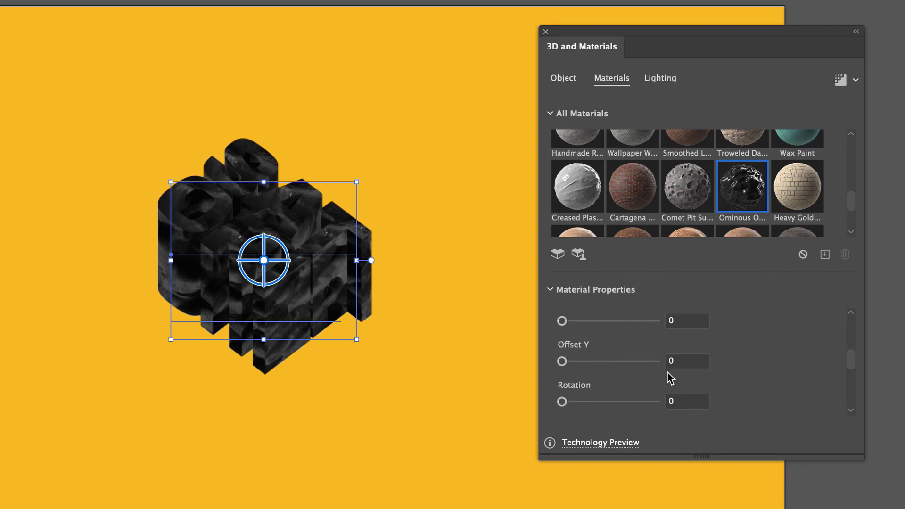
scroll(666, 372, up, 7)
scroll(668, 368, down, 1)
scroll(673, 372, up, 3)
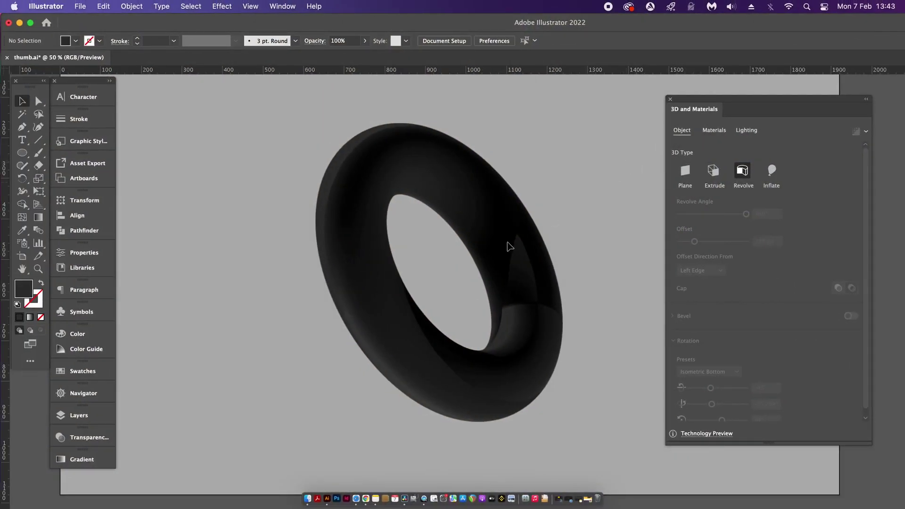
Step: Select the demo torus and apply the Oxford Fabric material to it
click(510, 246)
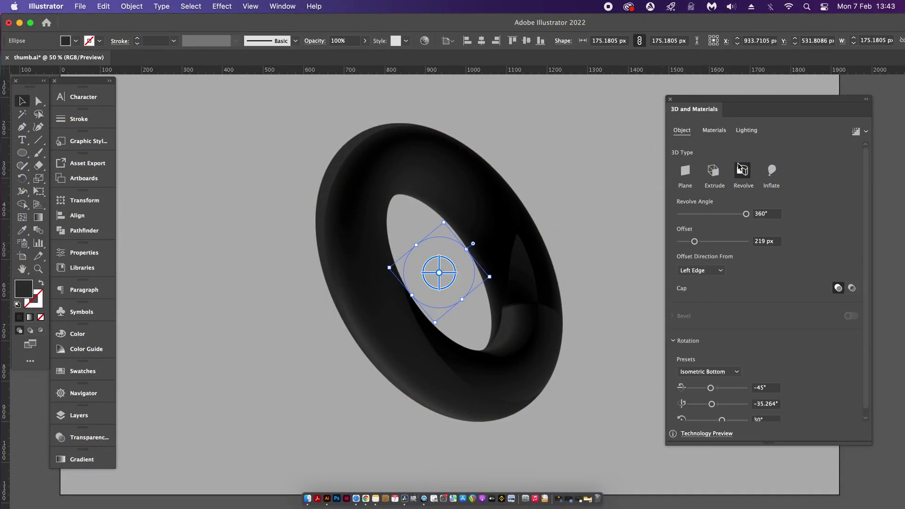
click(717, 131)
drag(863, 184, 865, 205)
click(759, 197)
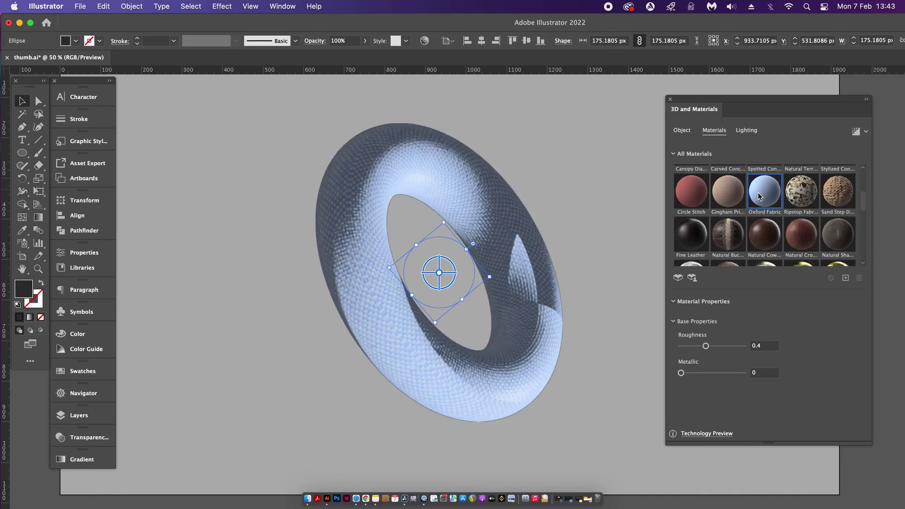
click(747, 130)
Step: Swing the light around the torus, raise and soften it, and rotate the torus to a new angle
drag(725, 257, 747, 283)
drag(706, 309, 808, 311)
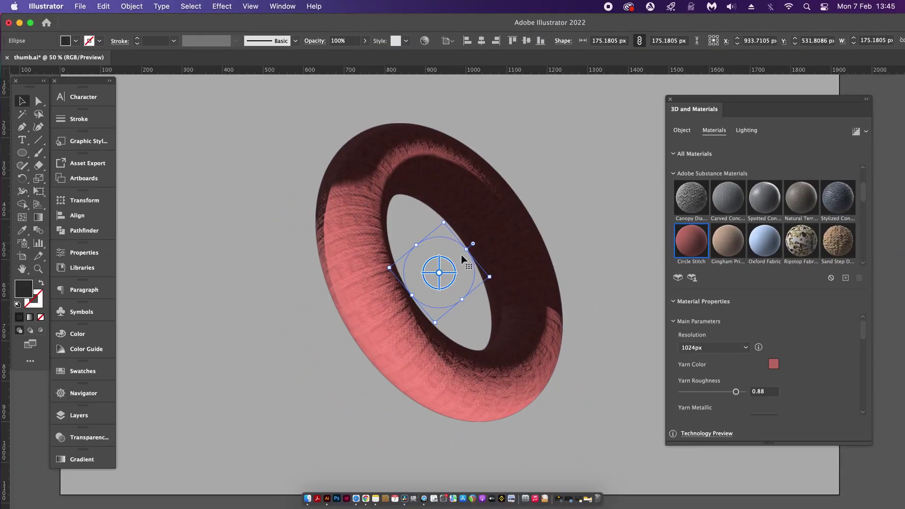
drag(450, 264, 615, 252)
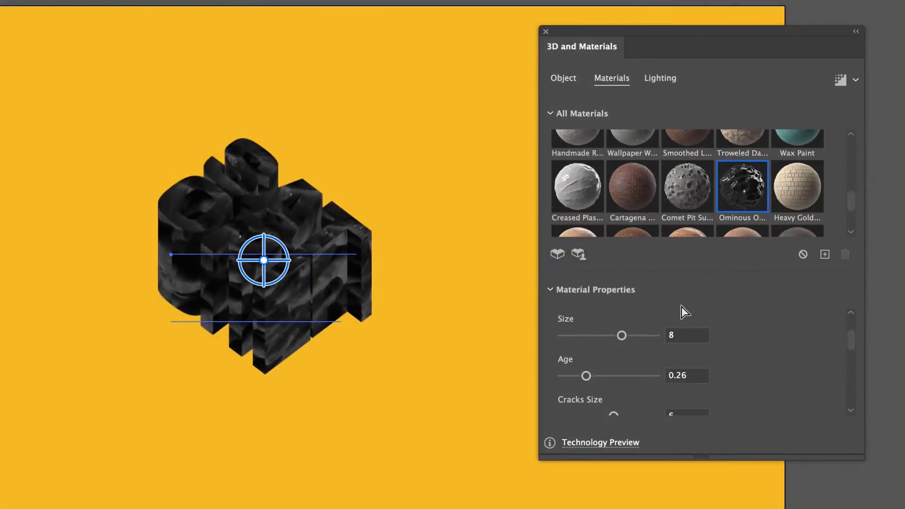
Step: Restore plain yellow SATORI, then compare Diffuse, Top Left and Right lighting before choosing Standard
key(ctrl+z)
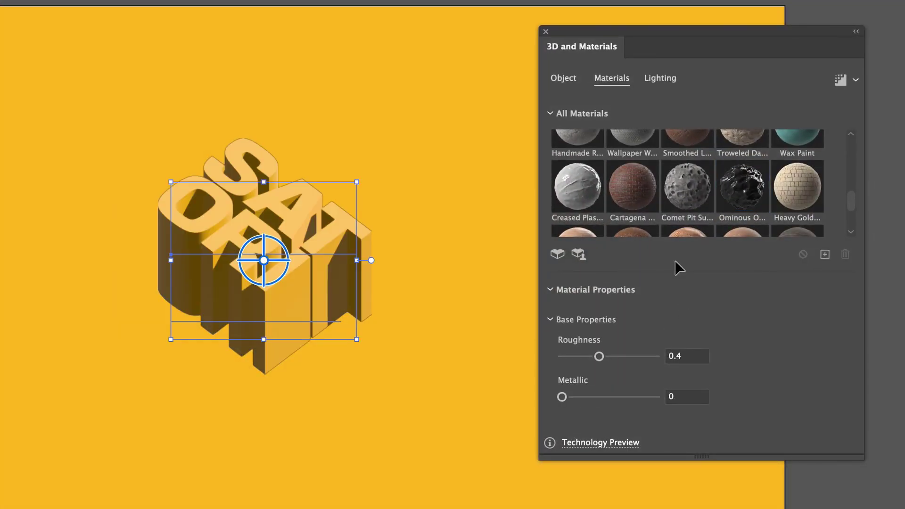
scroll(660, 228, up, 5)
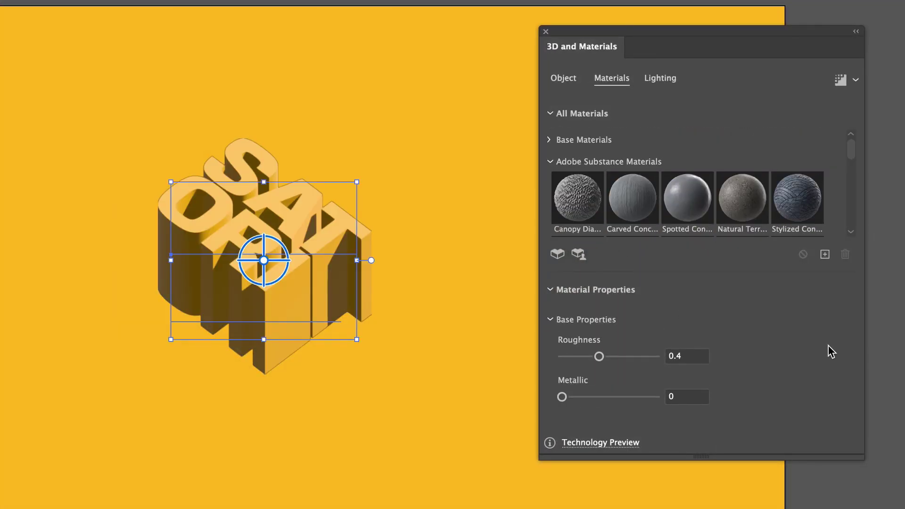
click(659, 80)
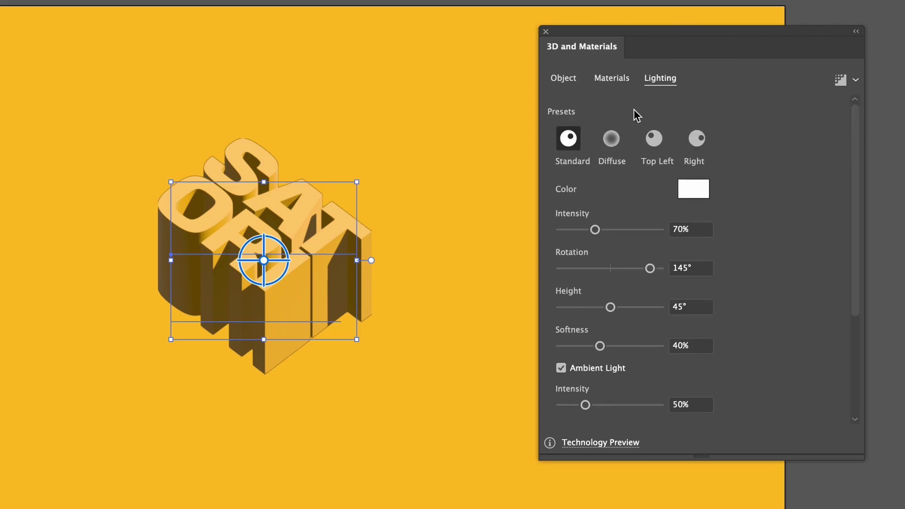
click(616, 140)
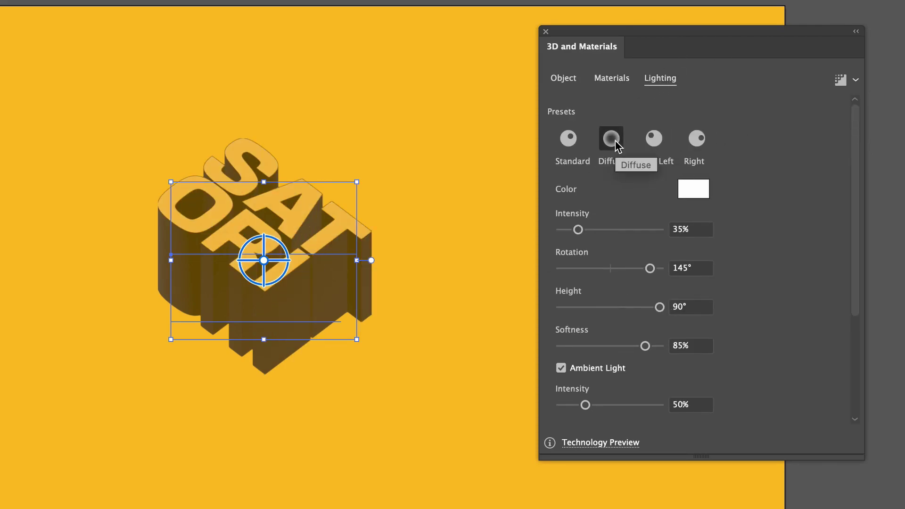
click(656, 142)
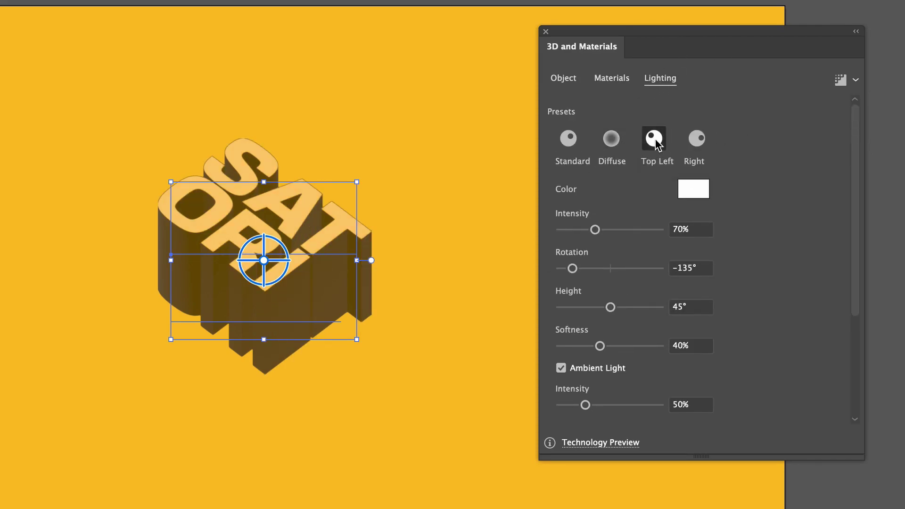
click(700, 142)
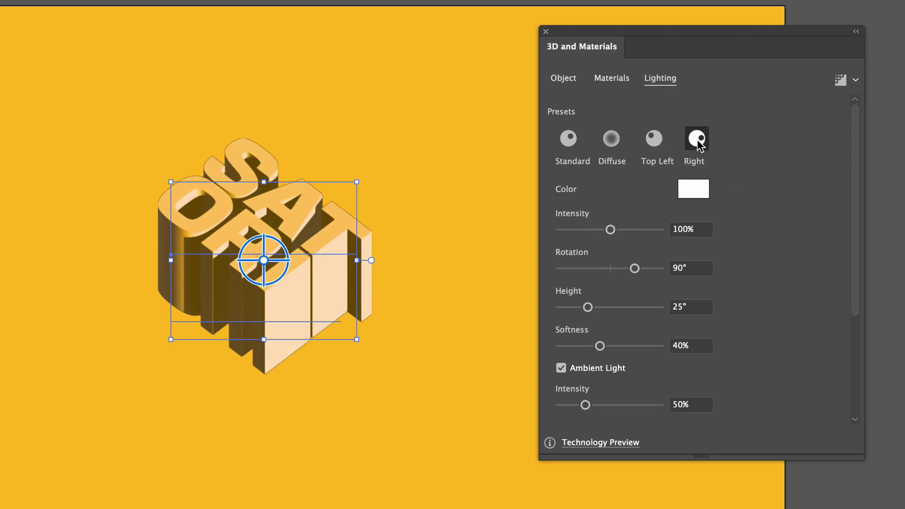
click(571, 140)
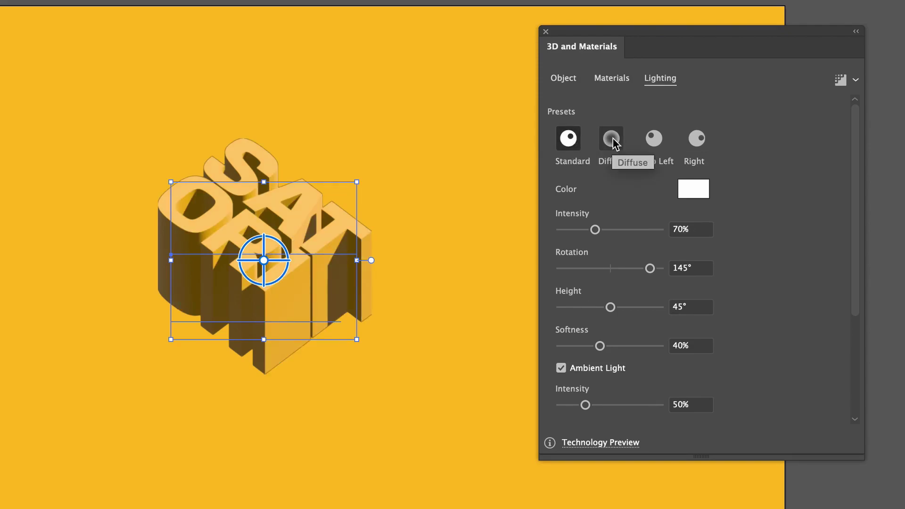
Step: Set light intensity 78%, rotation 96°, height 76°, softness 100%, and ambient intensity 75%
mouse_move(596, 230)
mouse_down()
mouse_move(617, 229)
mouse_move(601, 233)
mouse_up()
mouse_move(650, 269)
mouse_down()
mouse_move(582, 267)
mouse_move(640, 262)
mouse_up()
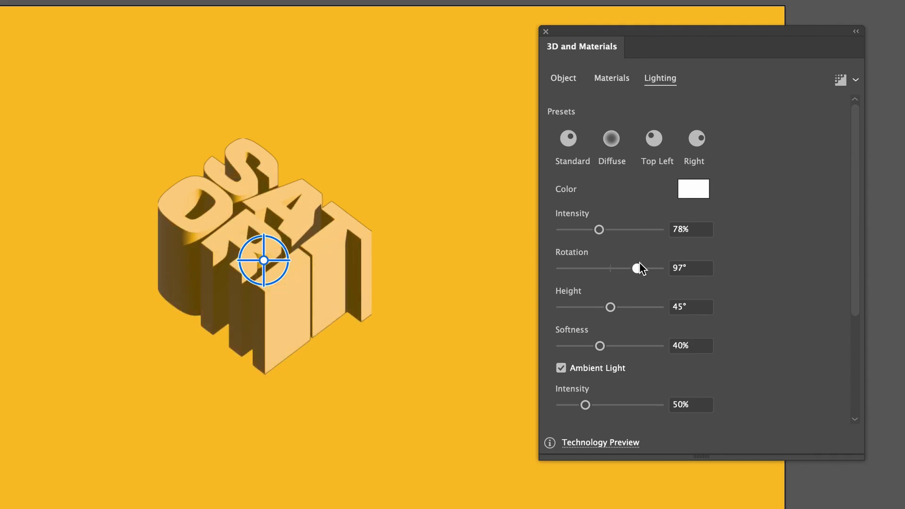
drag(640, 262, 637, 268)
drag(610, 307, 646, 307)
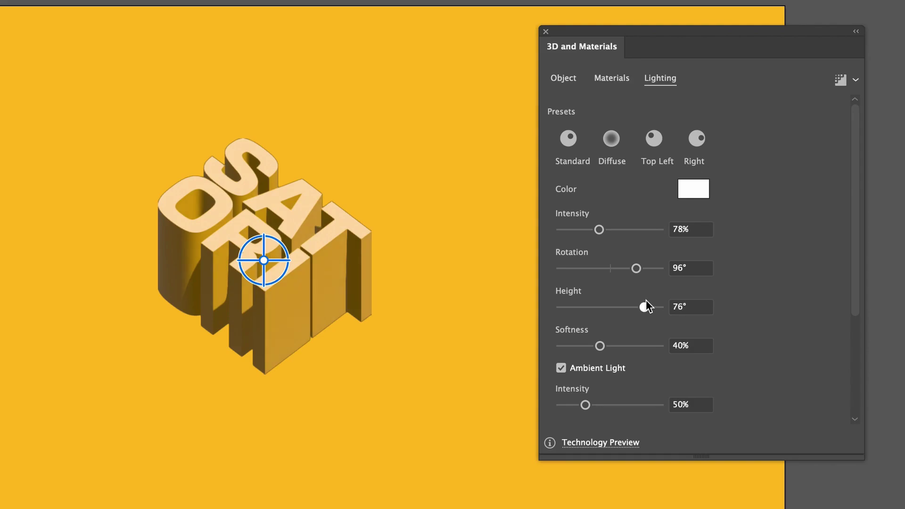
drag(607, 347, 652, 348)
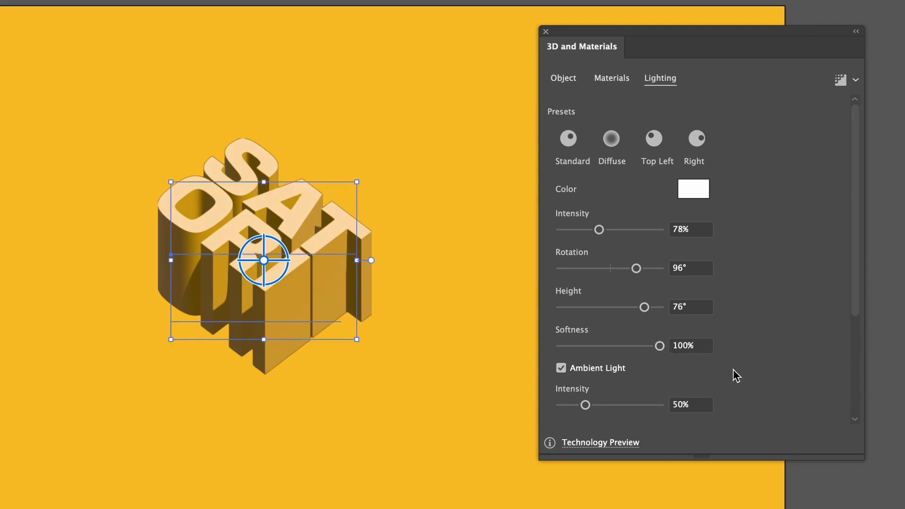
scroll(734, 370, down, 3)
drag(590, 251, 598, 253)
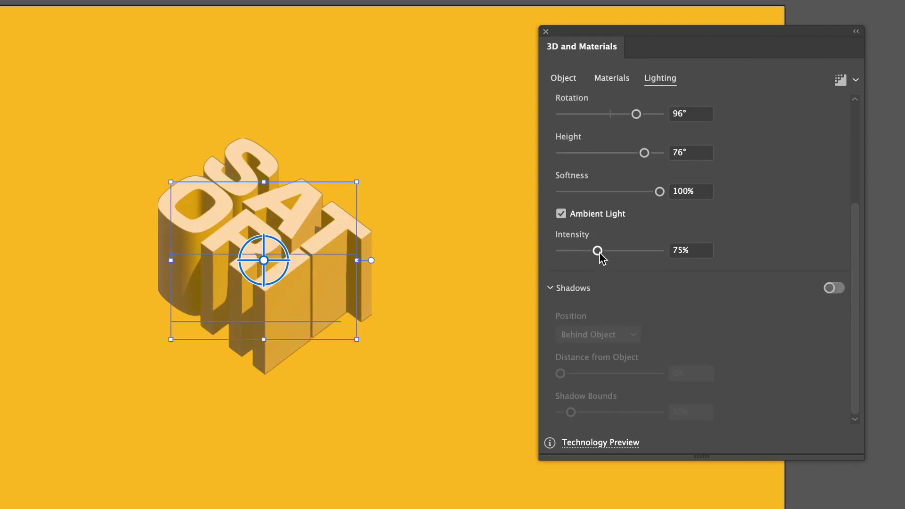
Step: Turn on the text's shadow, widen its Shadow Bounds and increase Distance from Object
click(835, 288)
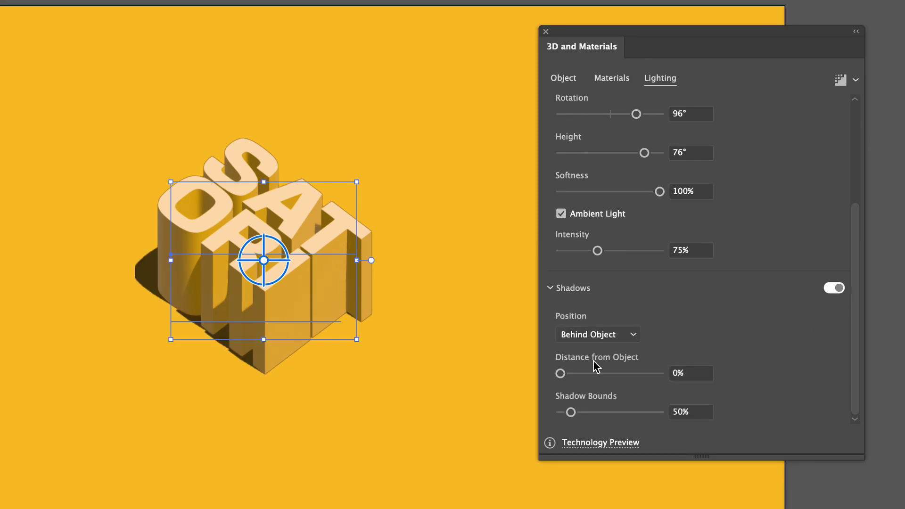
drag(584, 412, 659, 412)
mouse_move(569, 374)
mouse_down()
mouse_move(632, 376)
mouse_move(564, 372)
mouse_up()
Step: Relight the text with light Rotation 118° and Height 30° for a longer shadow
scroll(660, 265, up, 3)
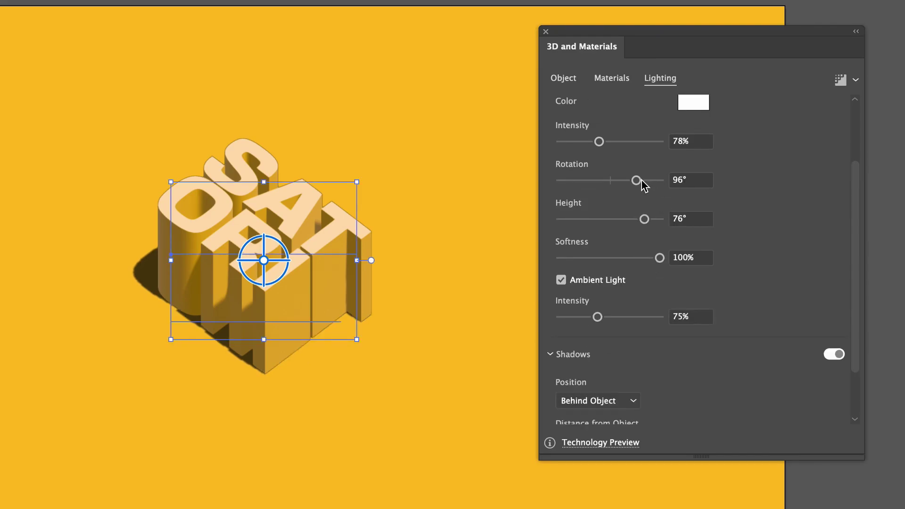
mouse_move(640, 182)
mouse_down()
mouse_move(661, 181)
mouse_move(643, 181)
mouse_up()
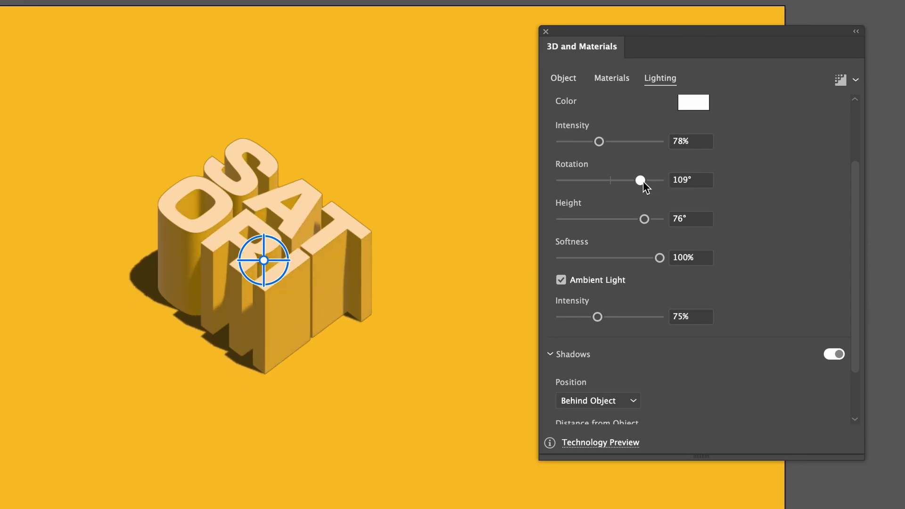
scroll(664, 235, up, 3)
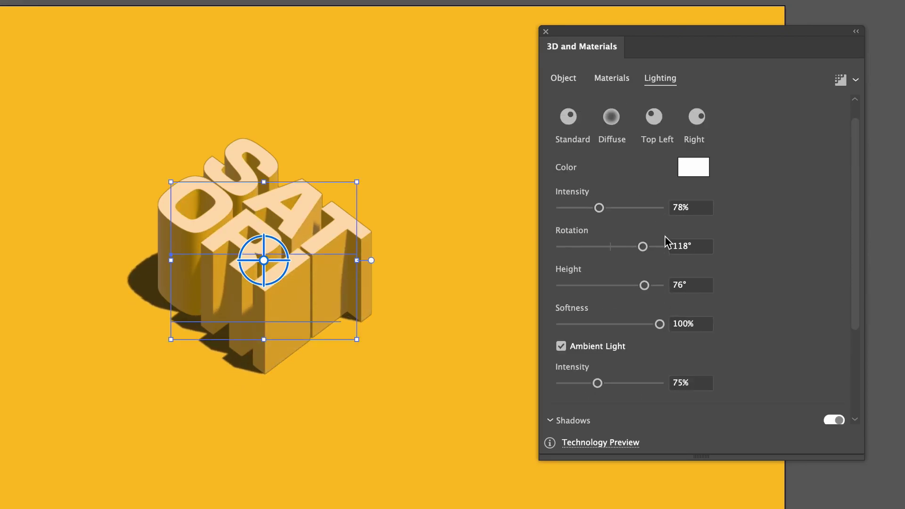
drag(640, 286, 607, 284)
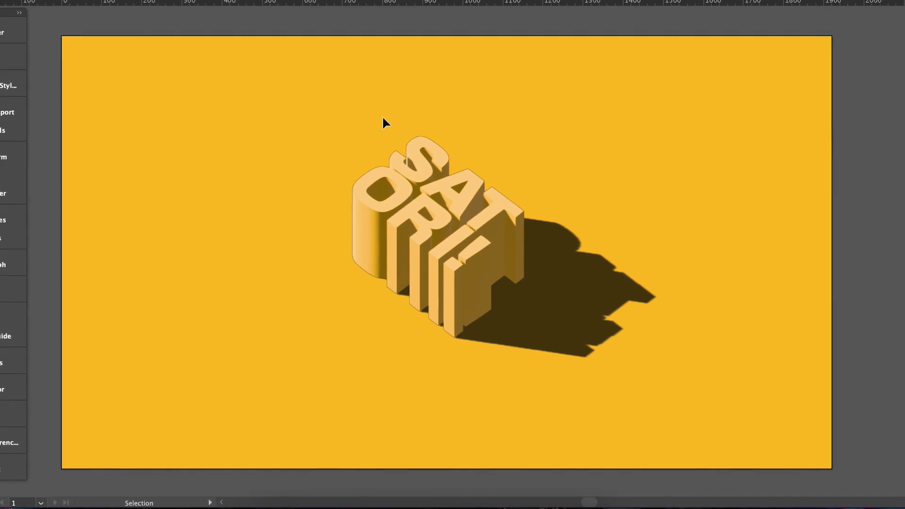
Step: Replace the '!' with a third line reading GRAPHICS, select it and open the Character panel
key(t)
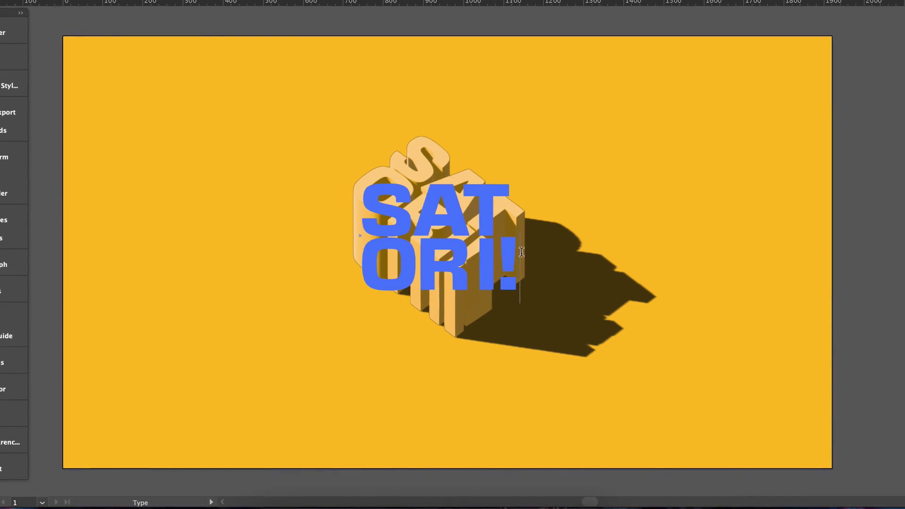
key(BackSpace)
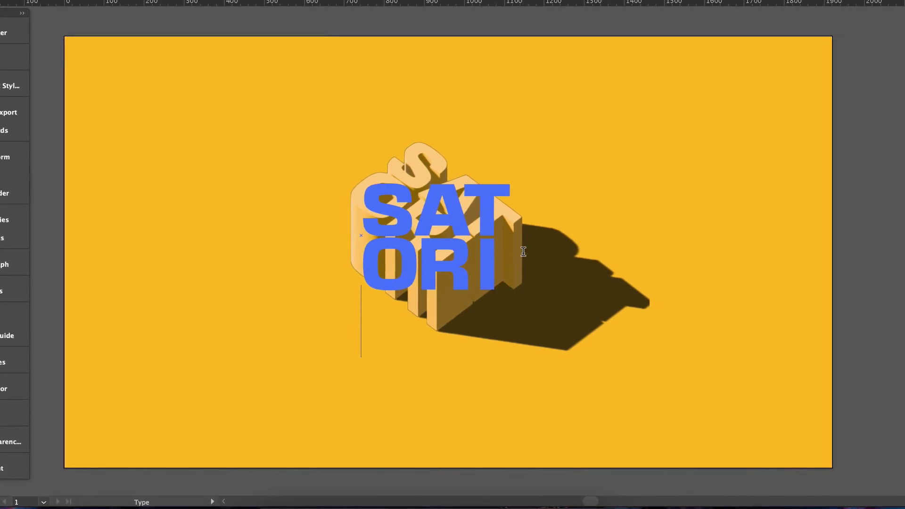
text(GR)
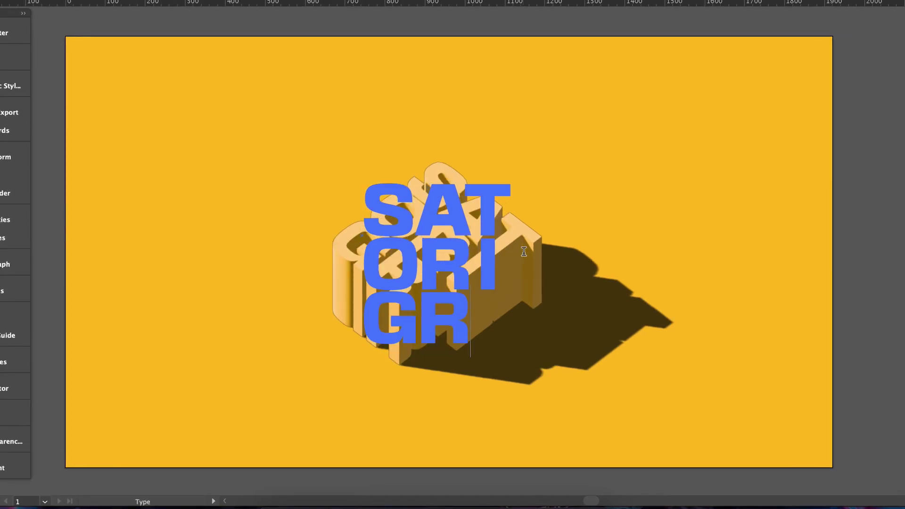
text(APHICS)
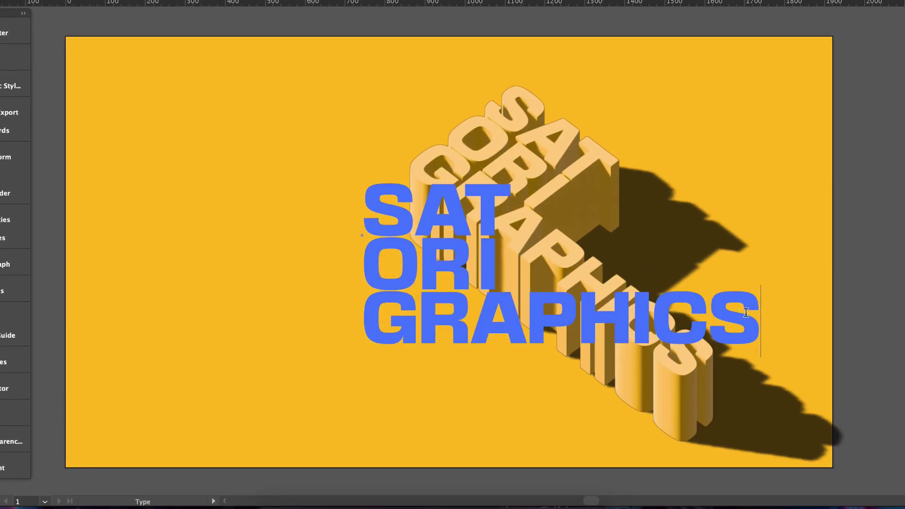
drag(746, 313, 369, 320)
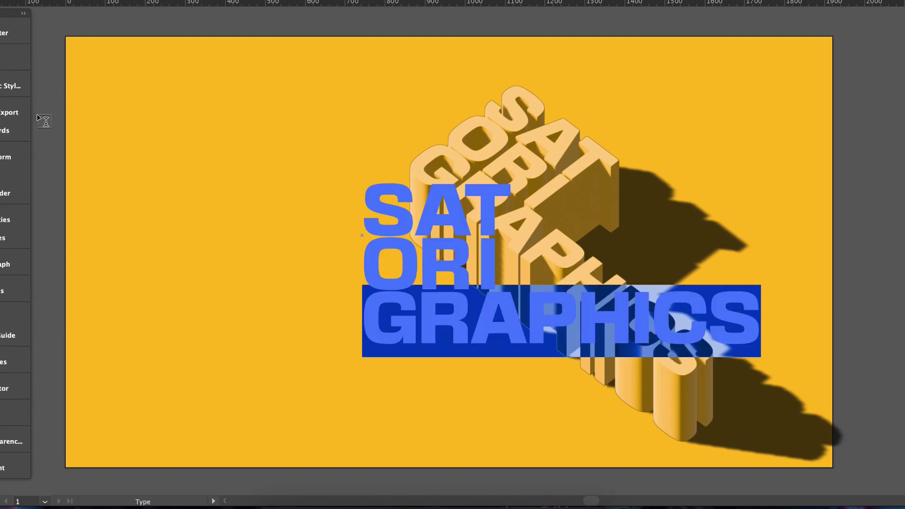
key(ctrl+t)
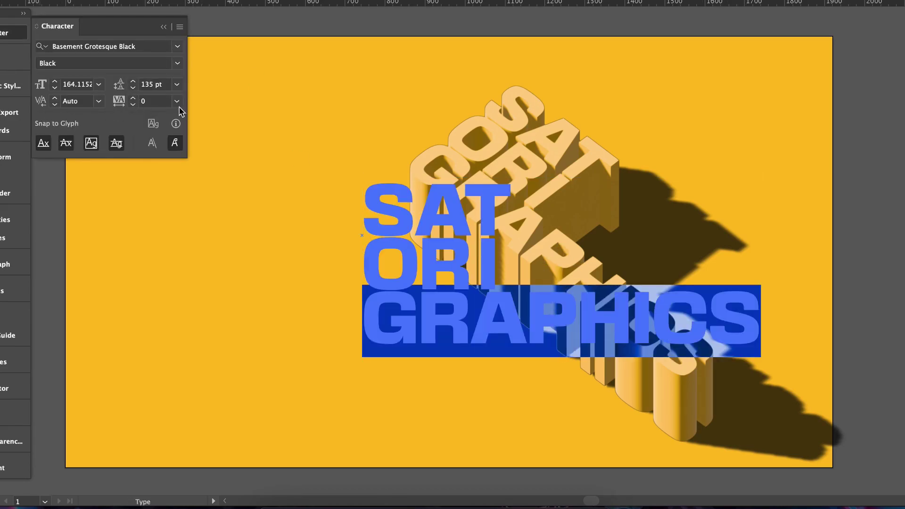
Step: Give GRAPHICS 55 pt size, Optical kerning and tracking 25, and reduce its leading
click(98, 101)
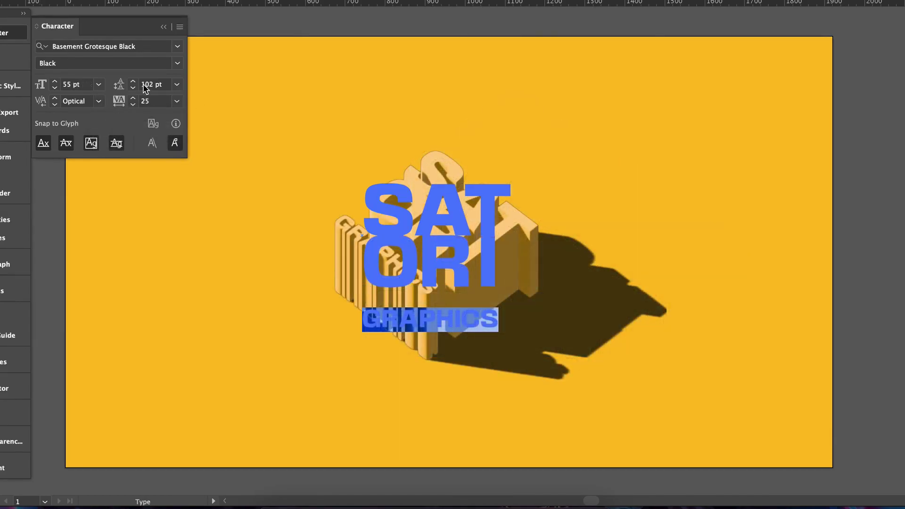
click(133, 88)
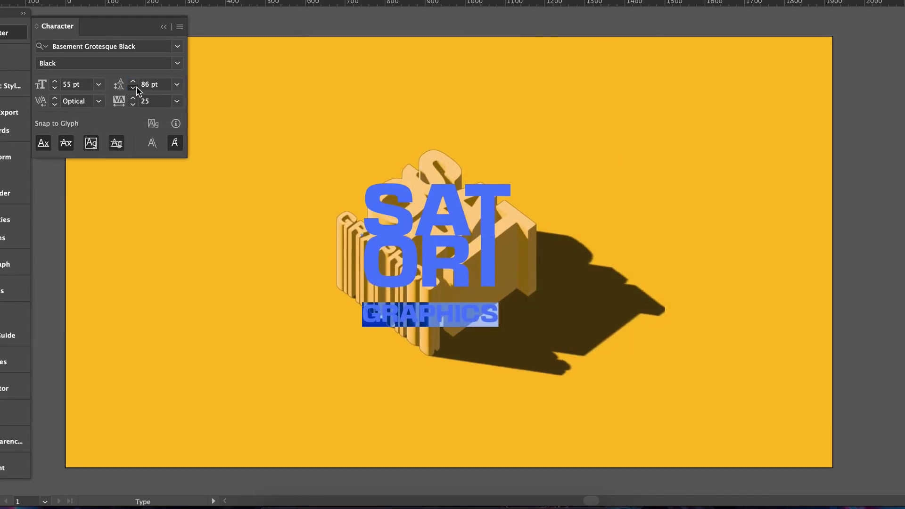
click(138, 88)
click(137, 87)
click(138, 88)
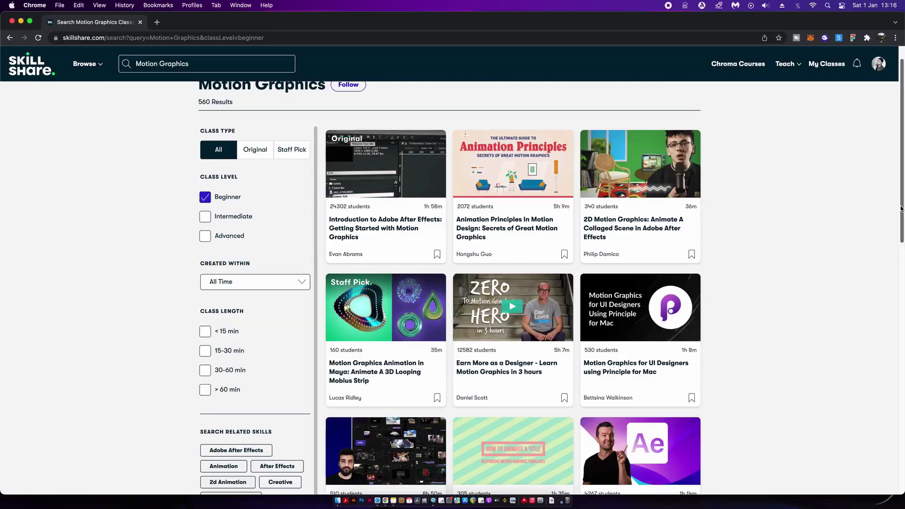
Step: Open the Kinetic Typography Crash Course class and play its first lesson, 'What is this Course?'
scroll(898, 222, down, 3)
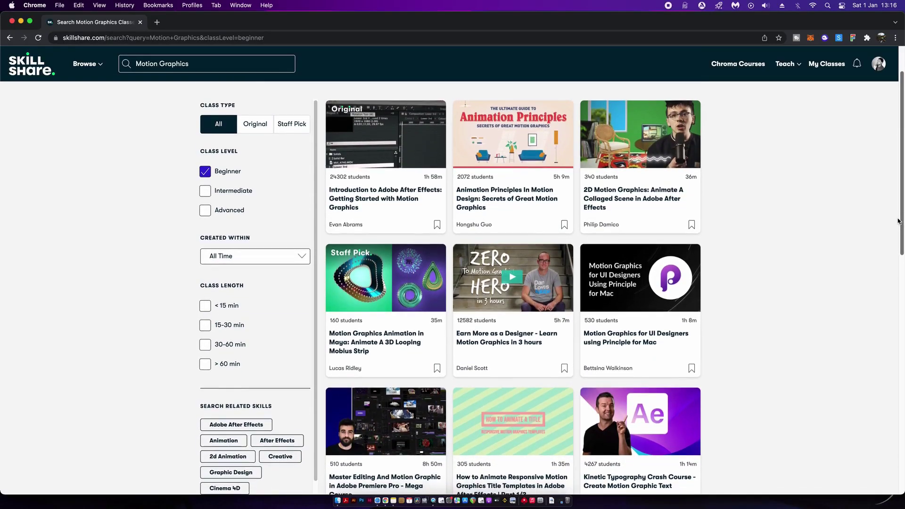
scroll(898, 222, down, 2)
scroll(898, 236, down, 4)
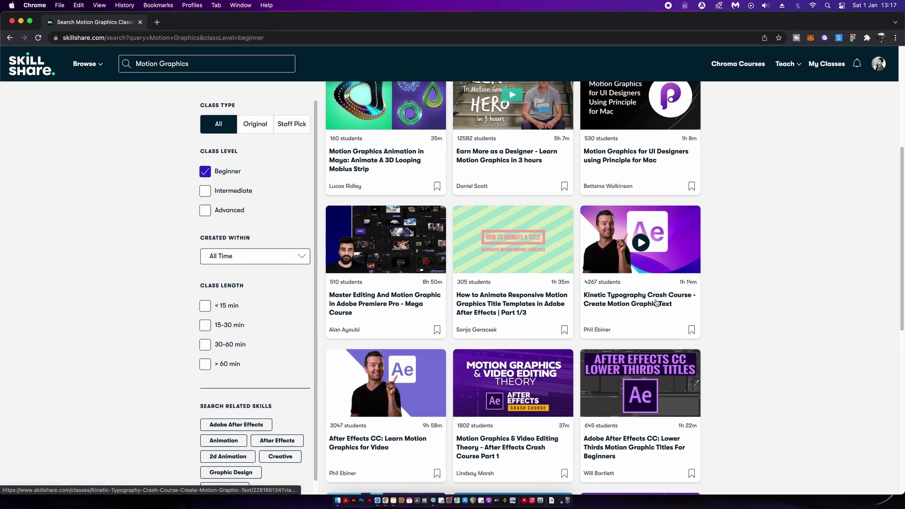
click(656, 303)
scroll(899, 150, down, 2)
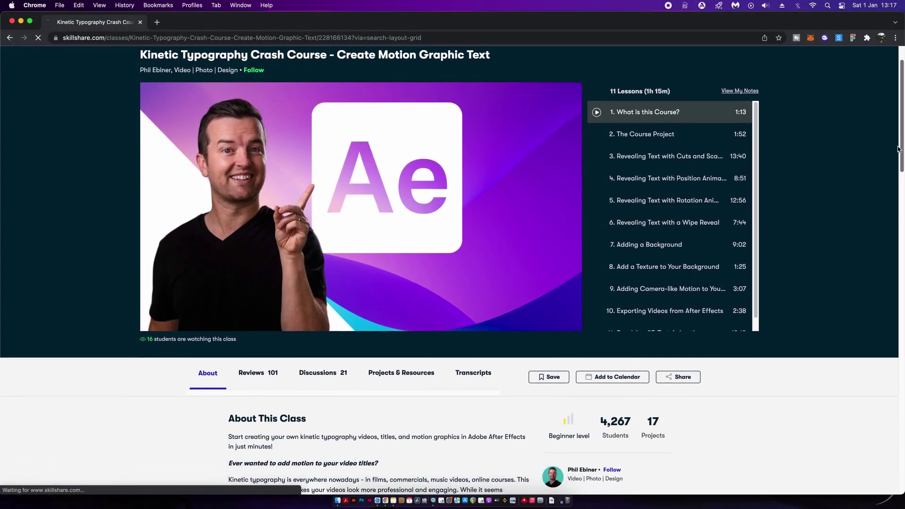
scroll(709, 132, up, 1)
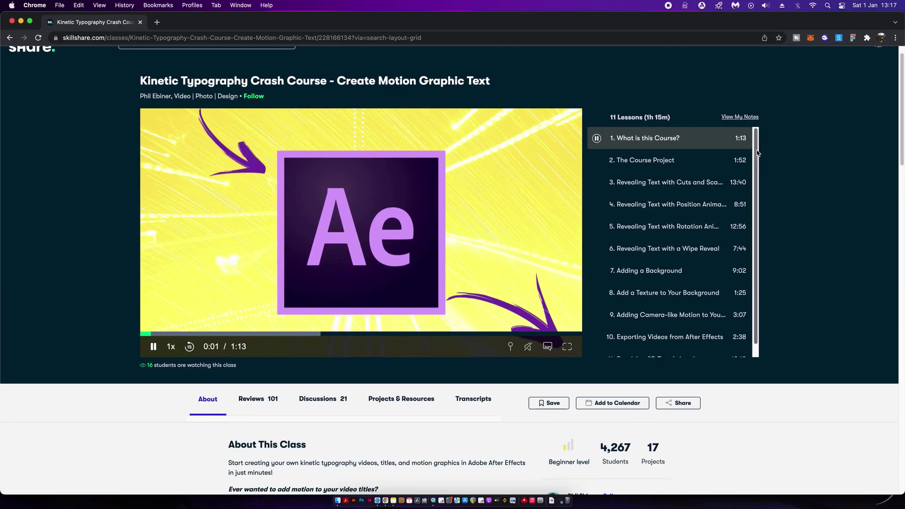
scroll(757, 150, down, 1)
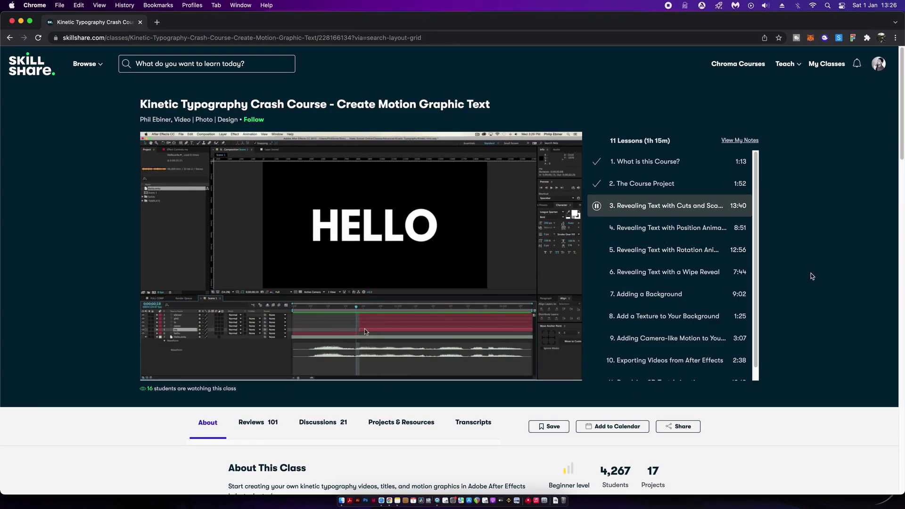
Step: Read the class's Projects & Resources description, then browse to the Productivity category
click(401, 424)
scroll(439, 419, down, 1)
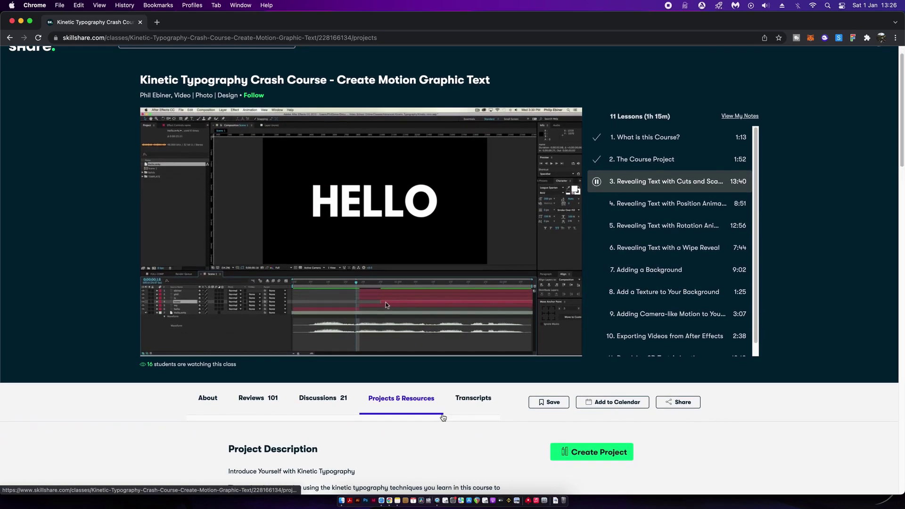
scroll(443, 418, down, 2)
scroll(442, 416, down, 4)
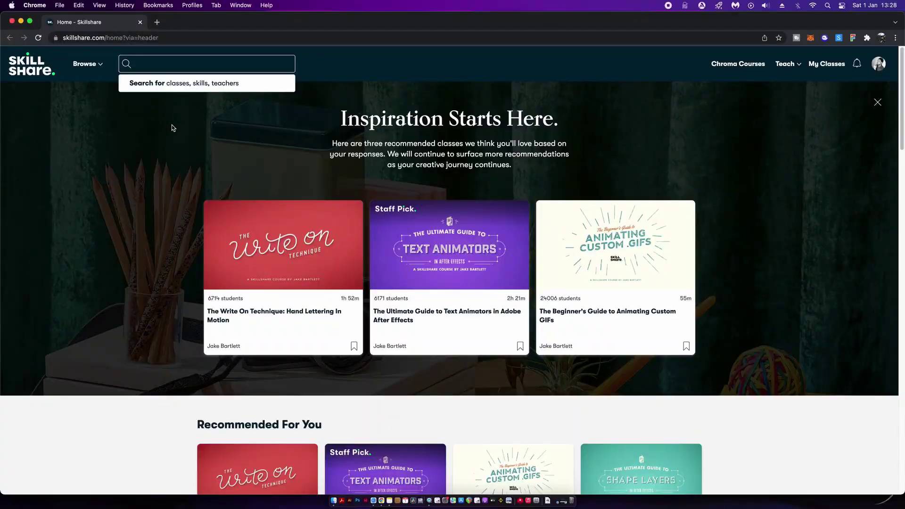
click(88, 66)
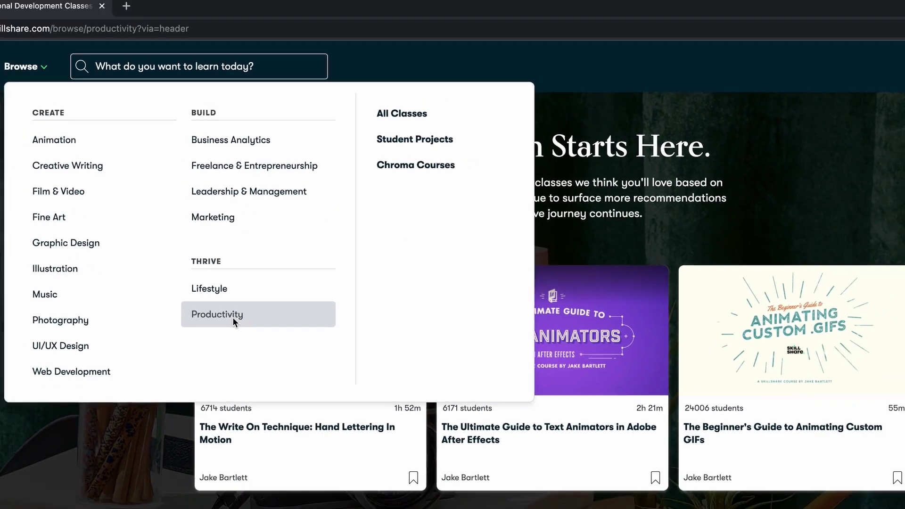
click(298, 376)
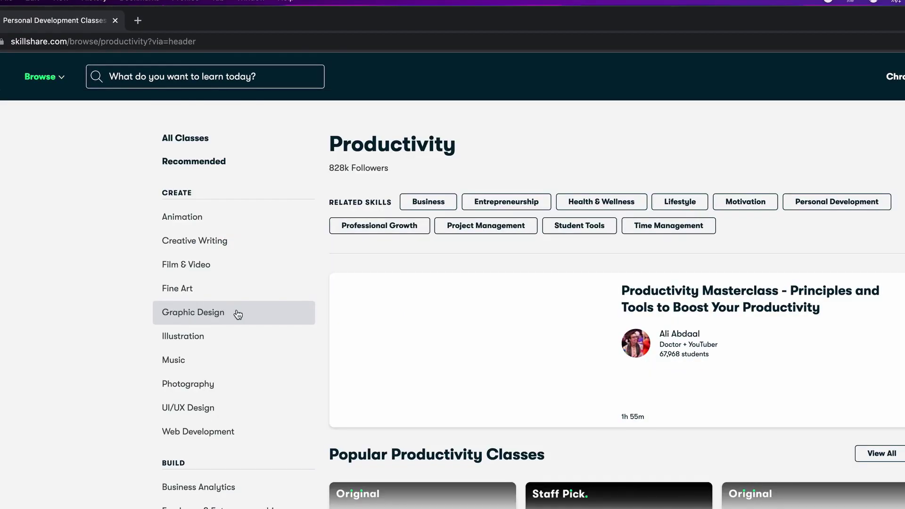